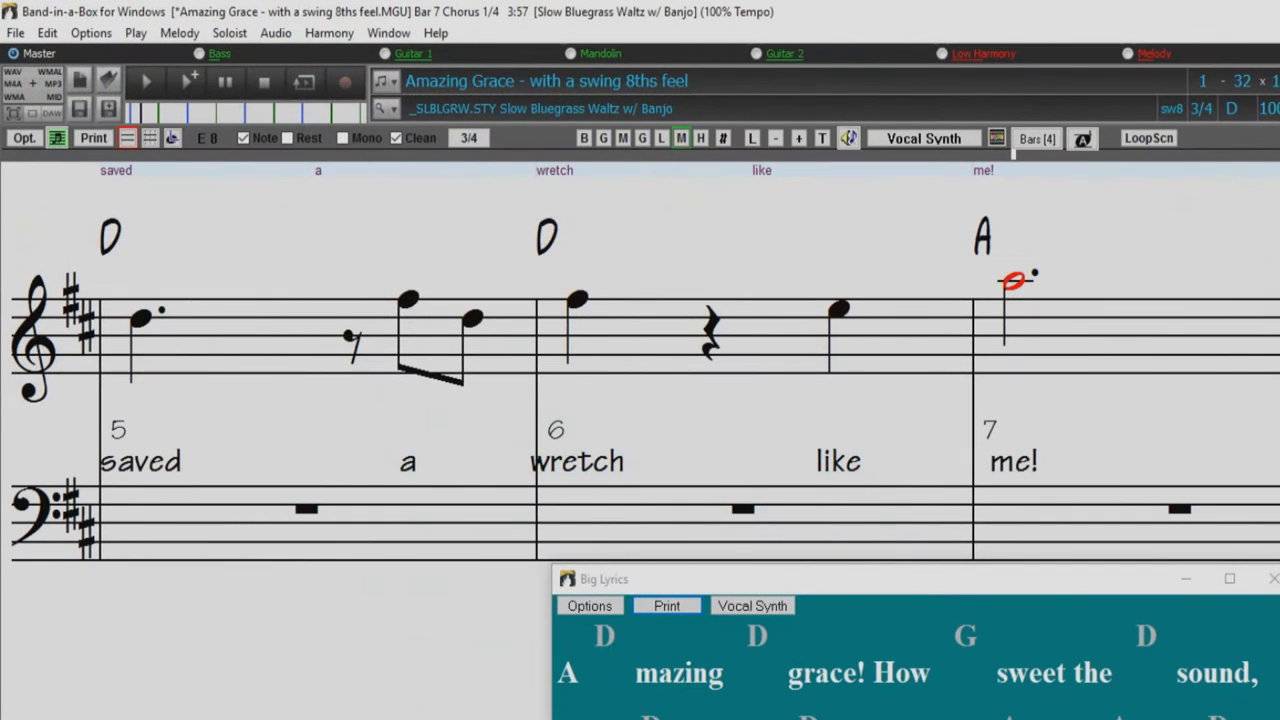
# Return from notation to the Chord Sheet view with Ctrl+W, then open the Options menu
pyautogui.hotkey('ctrl', 'w')
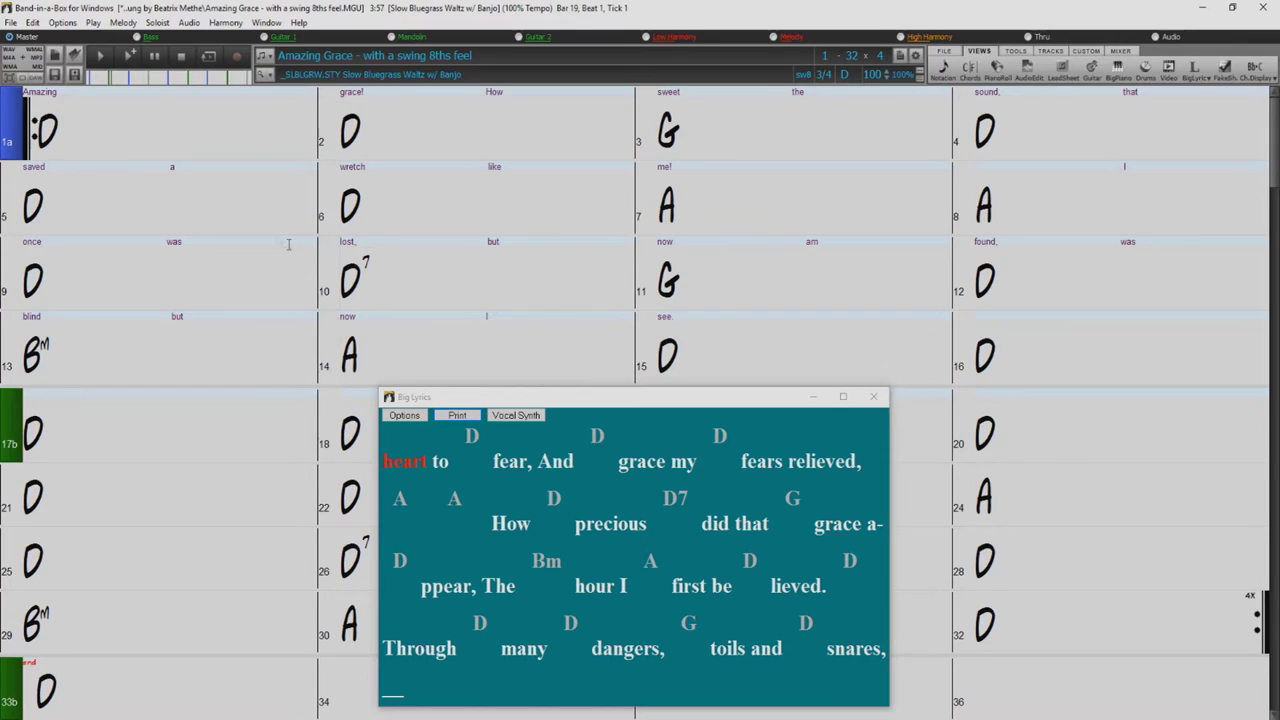
pyautogui.click(66, 23)
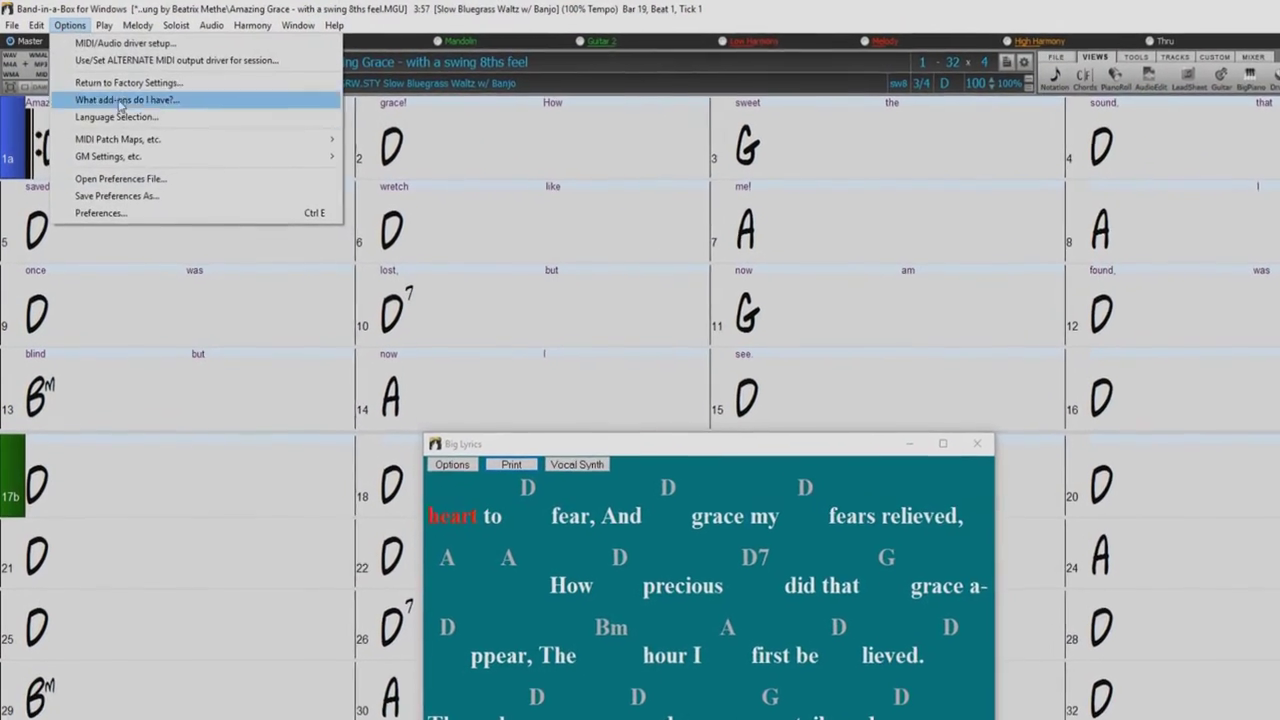
# In Preferences > Overrides, keep 'Convert line-based lyrics to bar-base lyrics' at Always (auto-split)
pyautogui.click(155, 207)
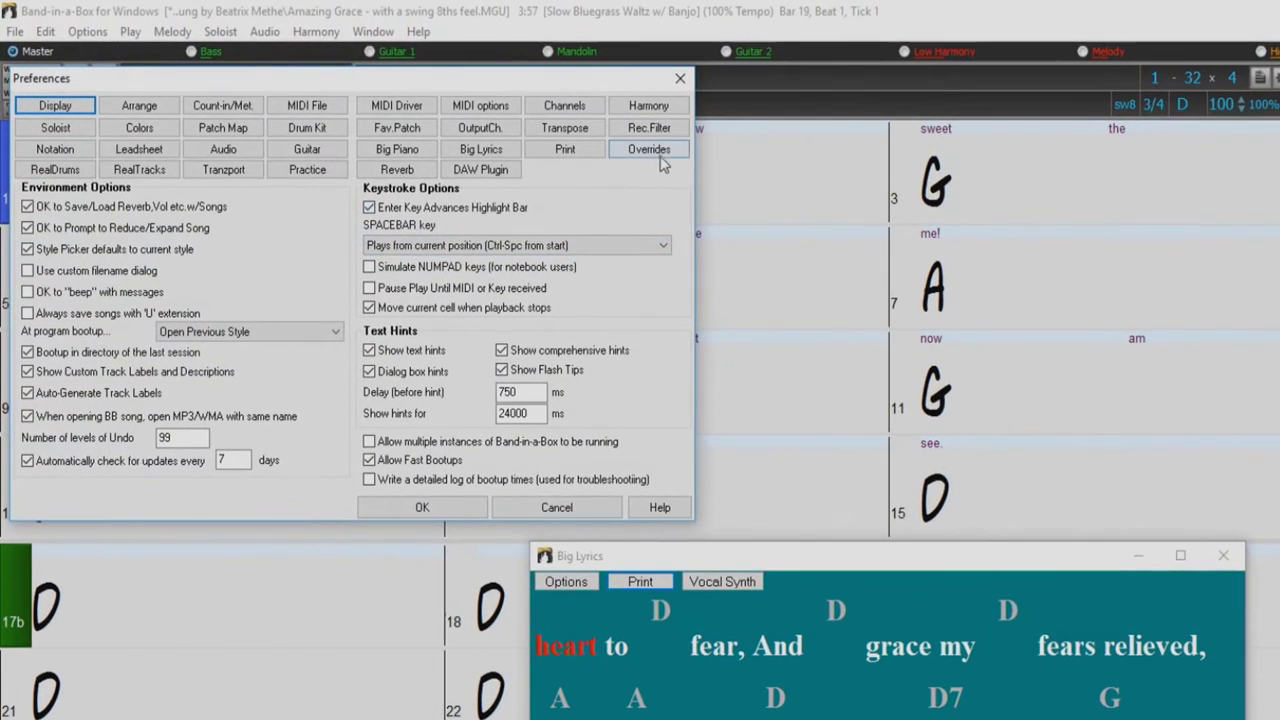
pyautogui.click(660, 160)
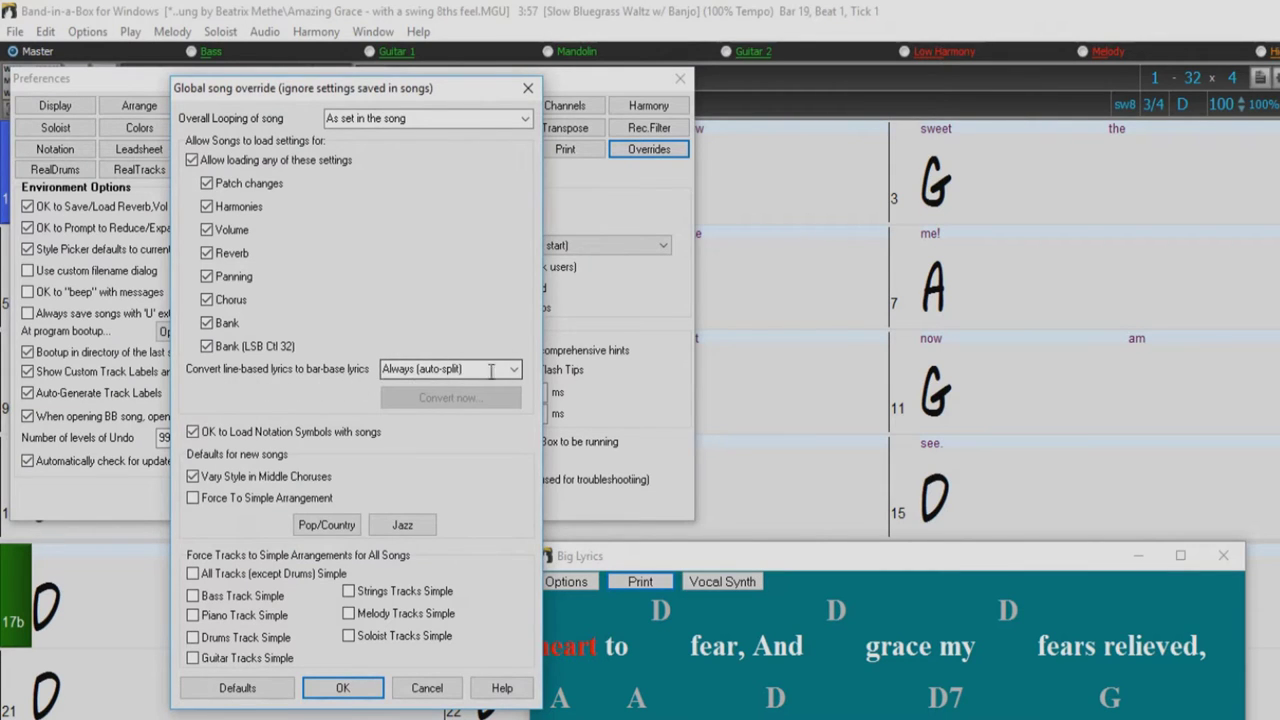
pyautogui.click(514, 370)
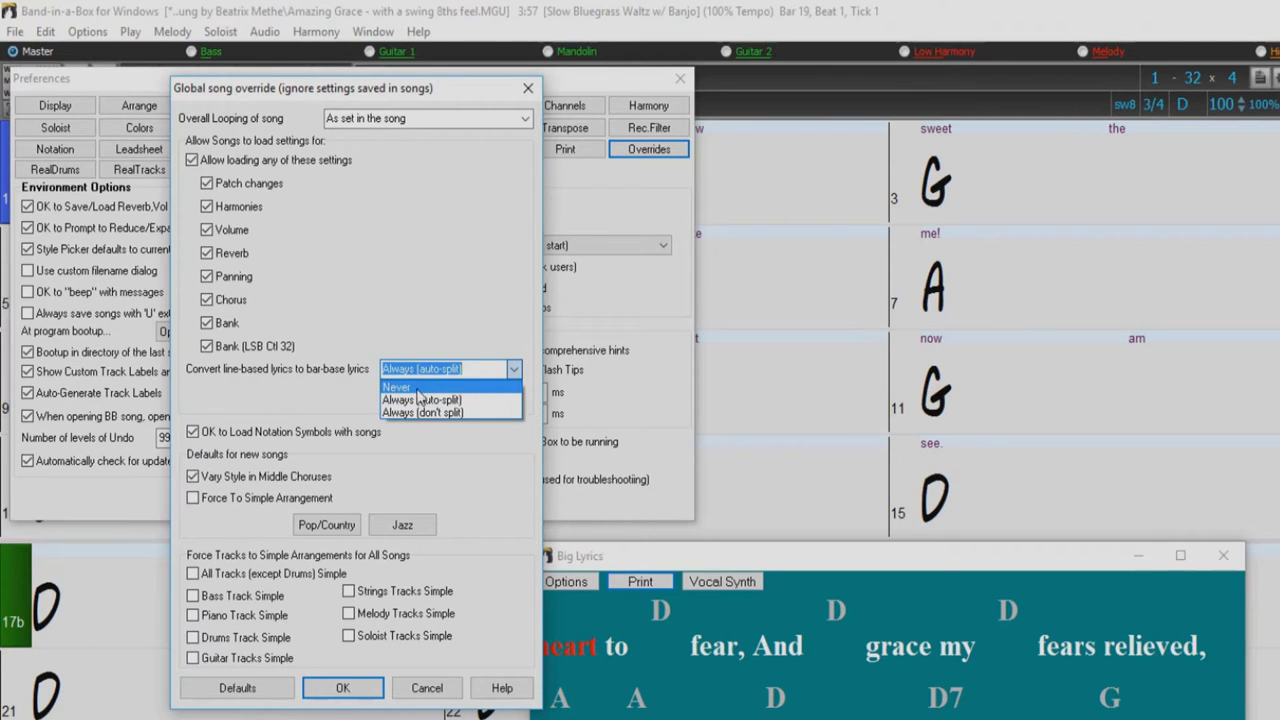
pyautogui.click(361, 400)
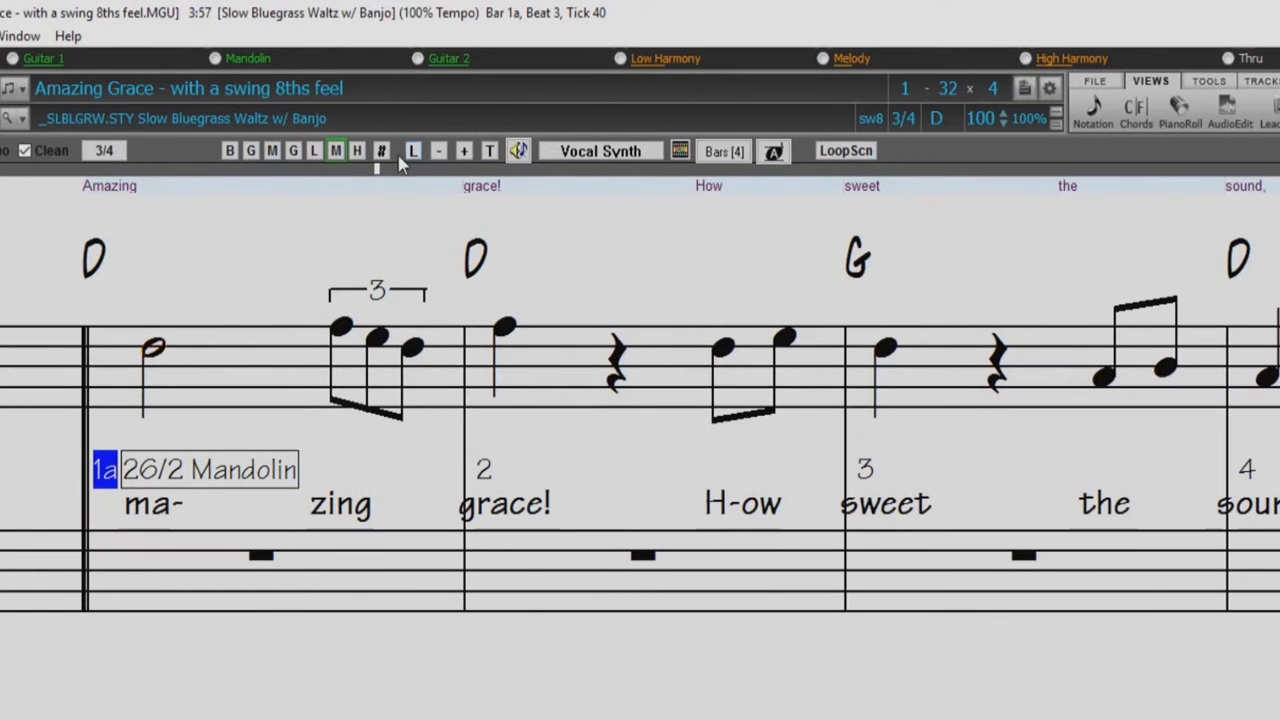
# Start a lyric on the first melody note and bring up the Edit Lyrics list with timings
pyautogui.click(413, 152)
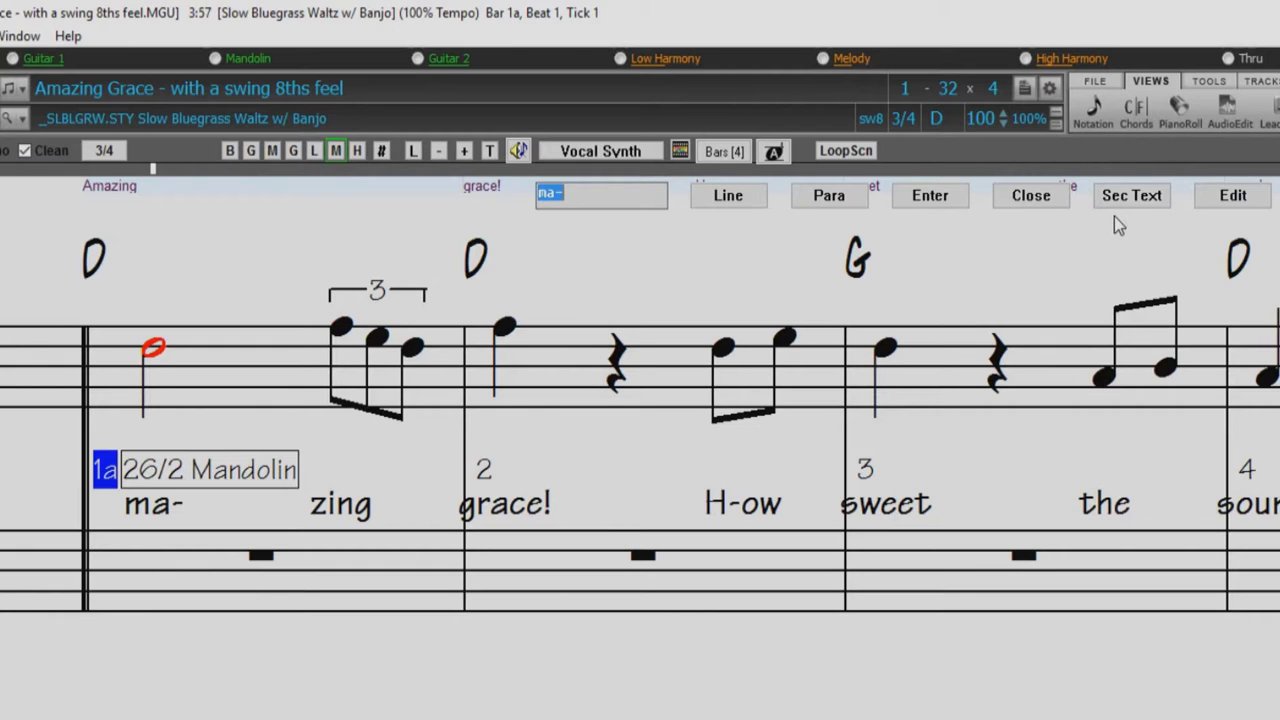
pyautogui.click(1237, 203)
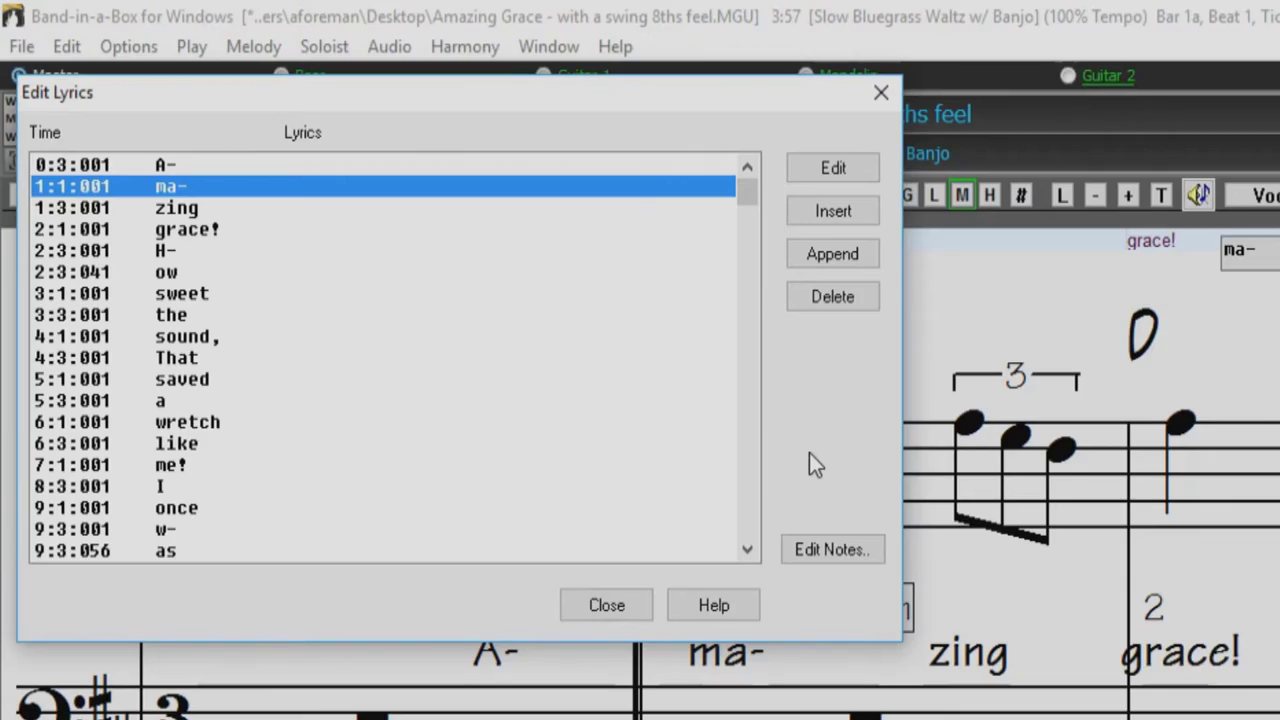
# Scroll through the lyric syllables, then switch between the Edit Lyrics and Edit Notes event lists
pyautogui.scroll(-4, 654, 451)
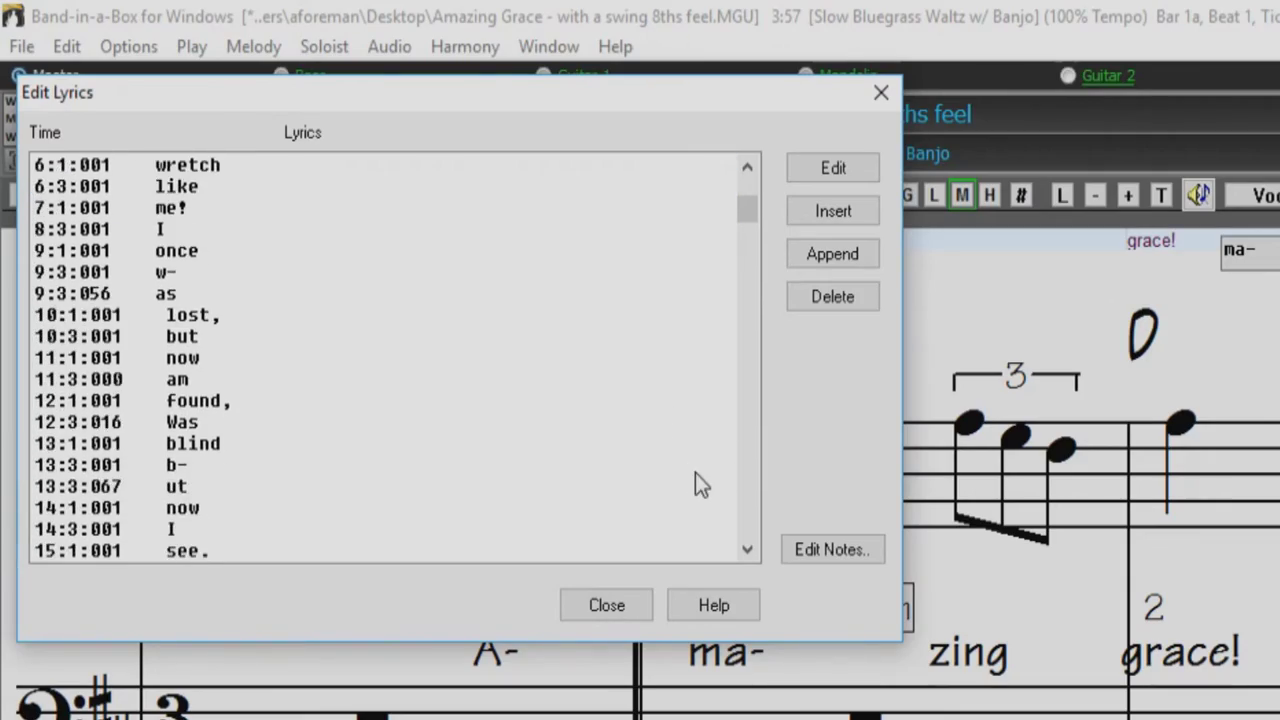
pyautogui.scroll(-2, 697, 474)
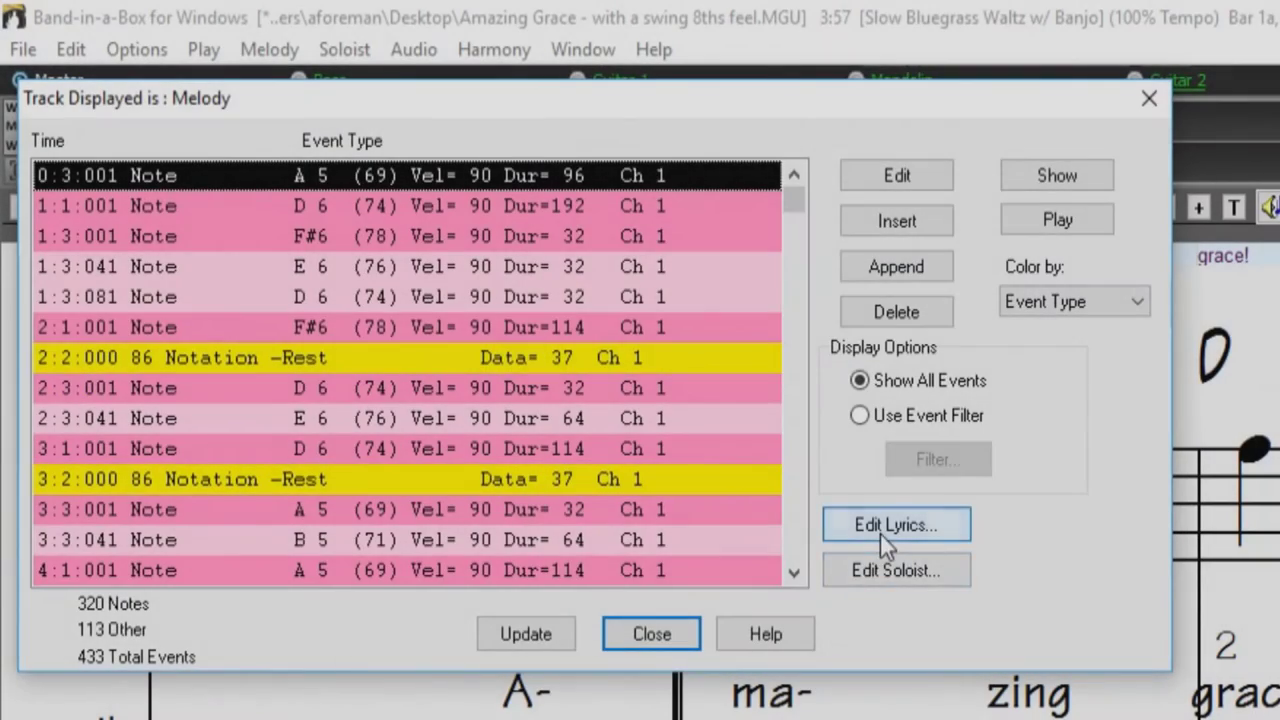
pyautogui.click(882, 534)
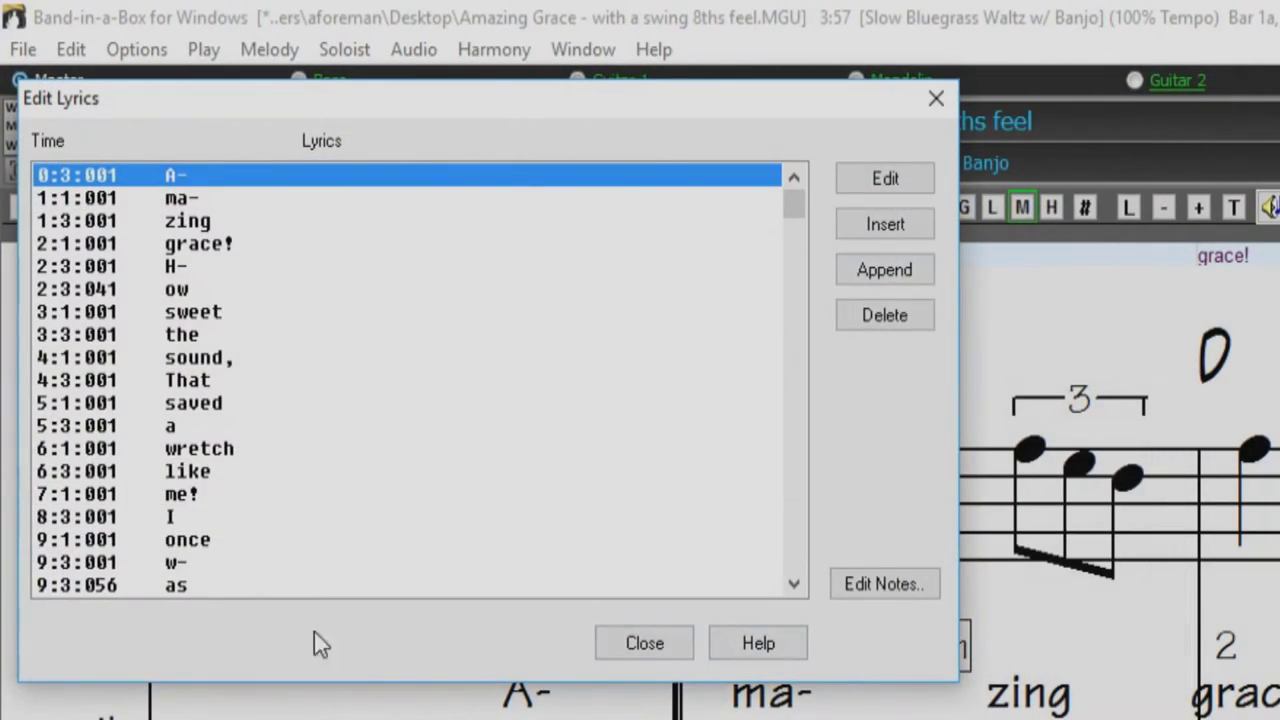
pyautogui.click(876, 588)
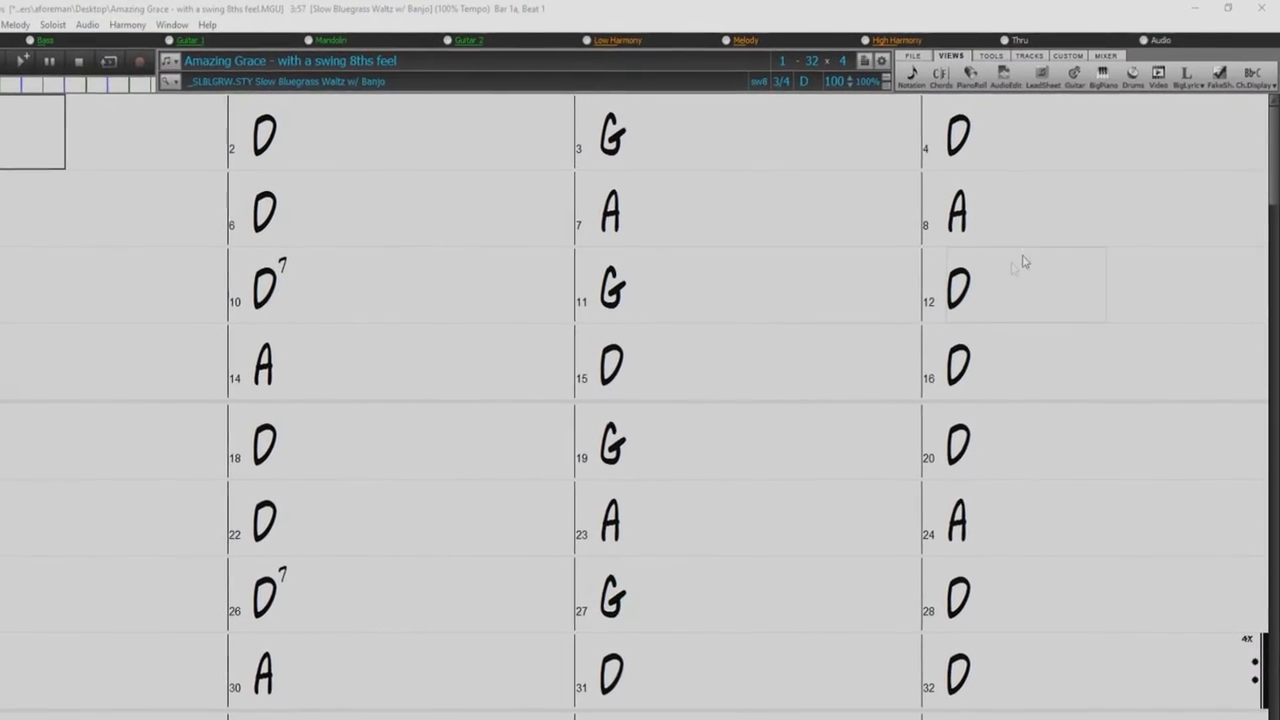
# Turn on the Bar Lyrics layer under Ch.Display > Layers
pyautogui.click(1258, 108)
pyautogui.moveTo(1180, 132)
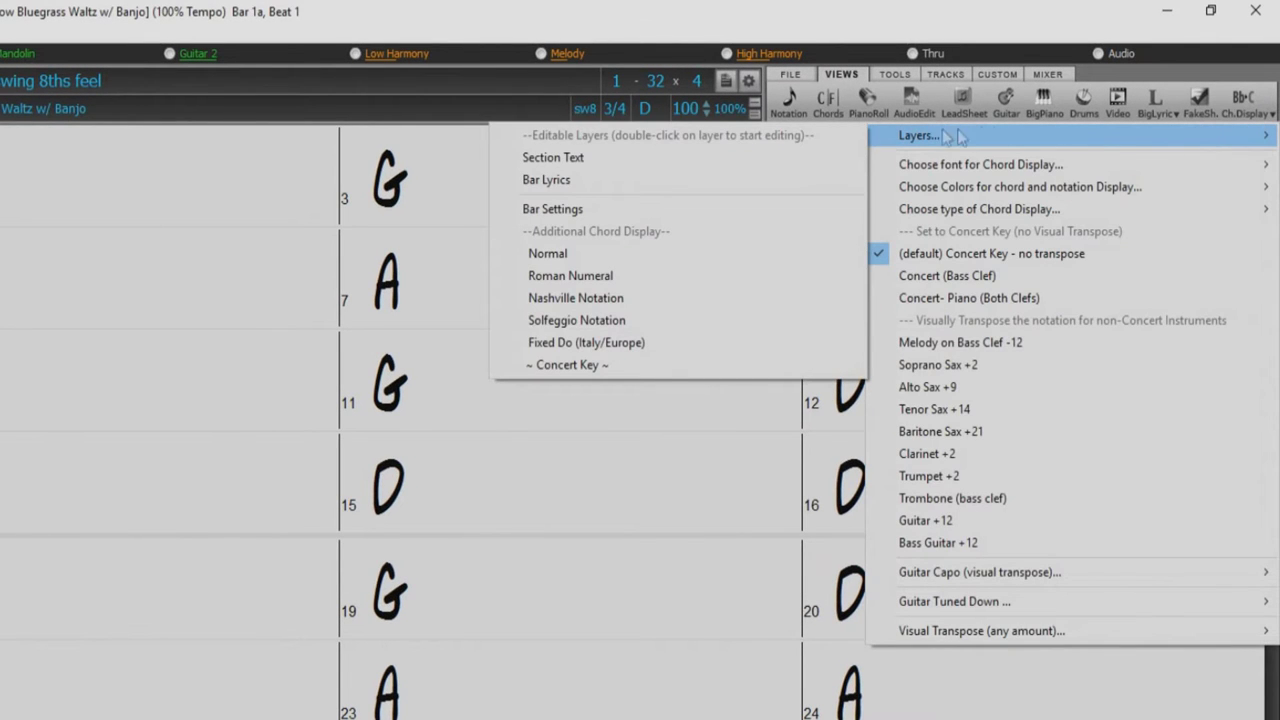
pyautogui.click(706, 180)
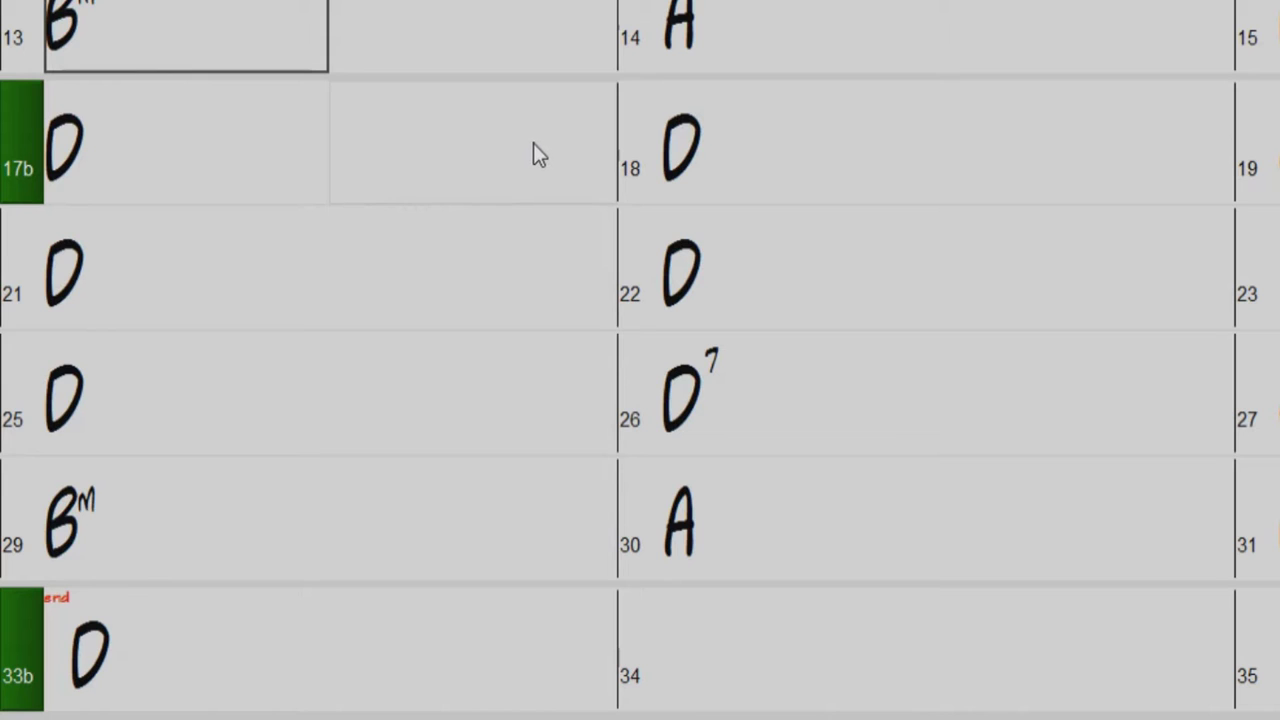
# Move through bars 17b and 21, then shift bar 1's lyrics after 'Amazing' into bar 2
pyautogui.click(257, 150)
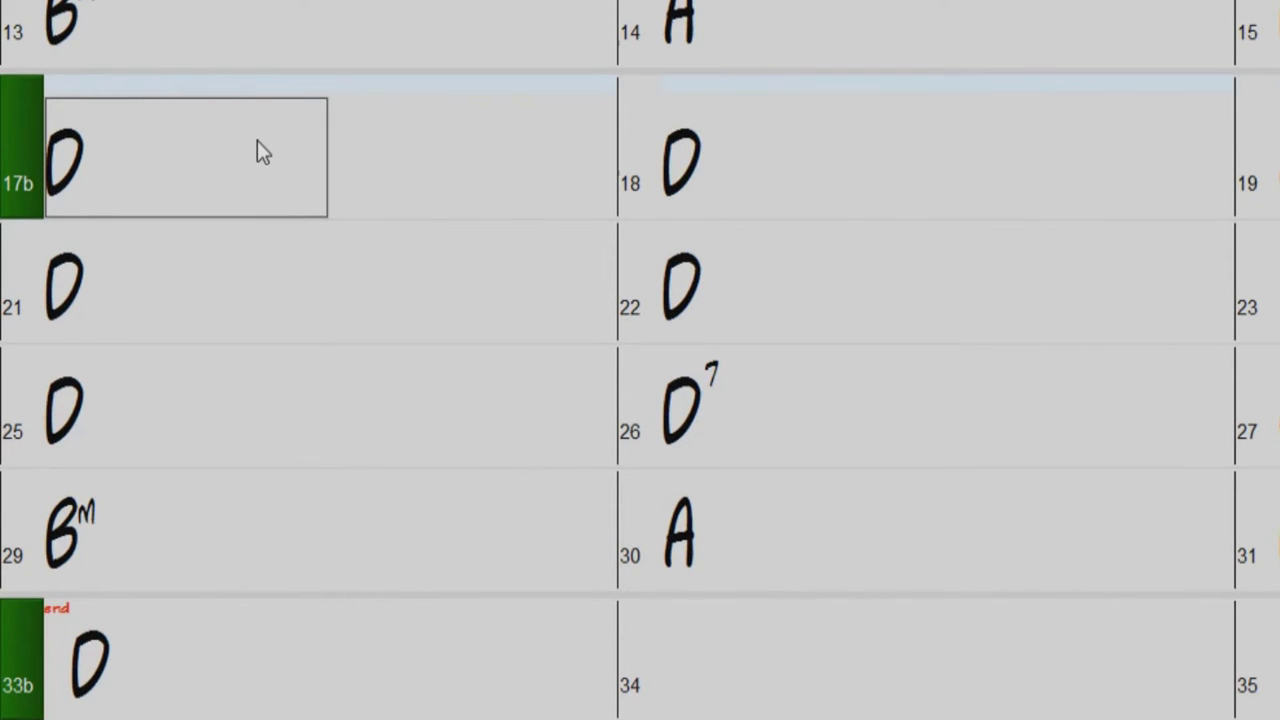
pyautogui.click(158, 296)
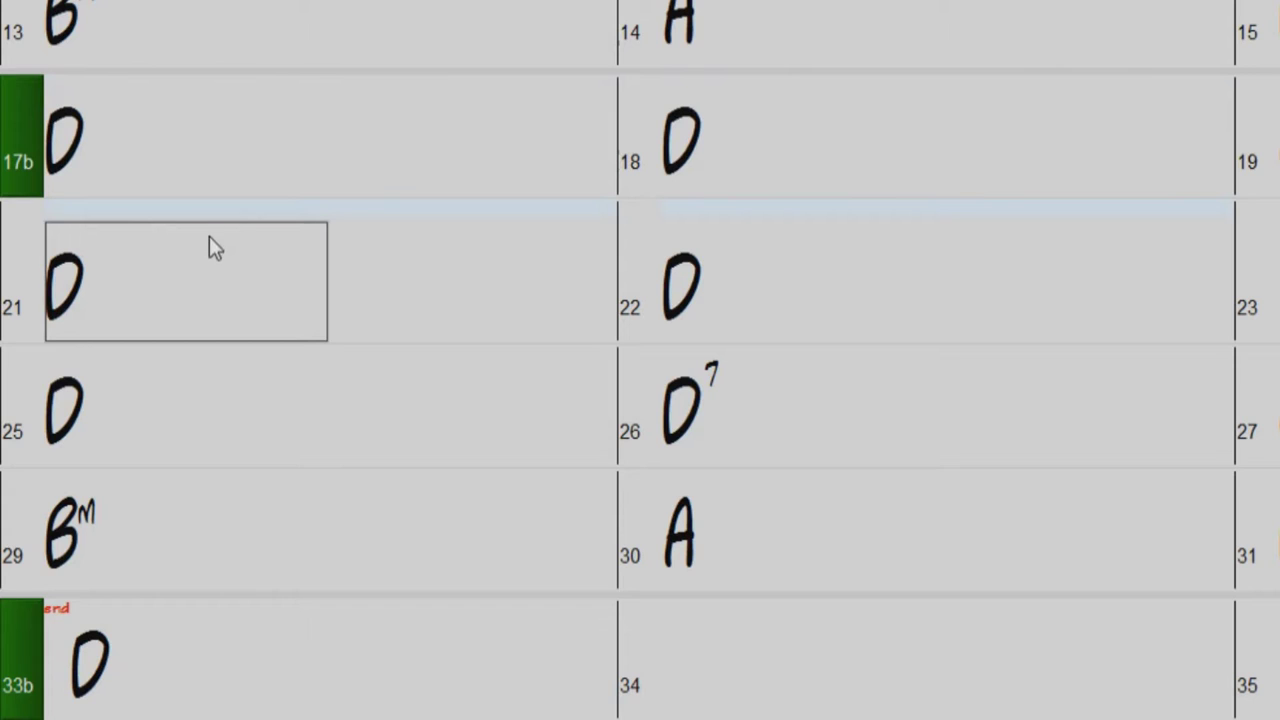
pyautogui.click(193, 209)
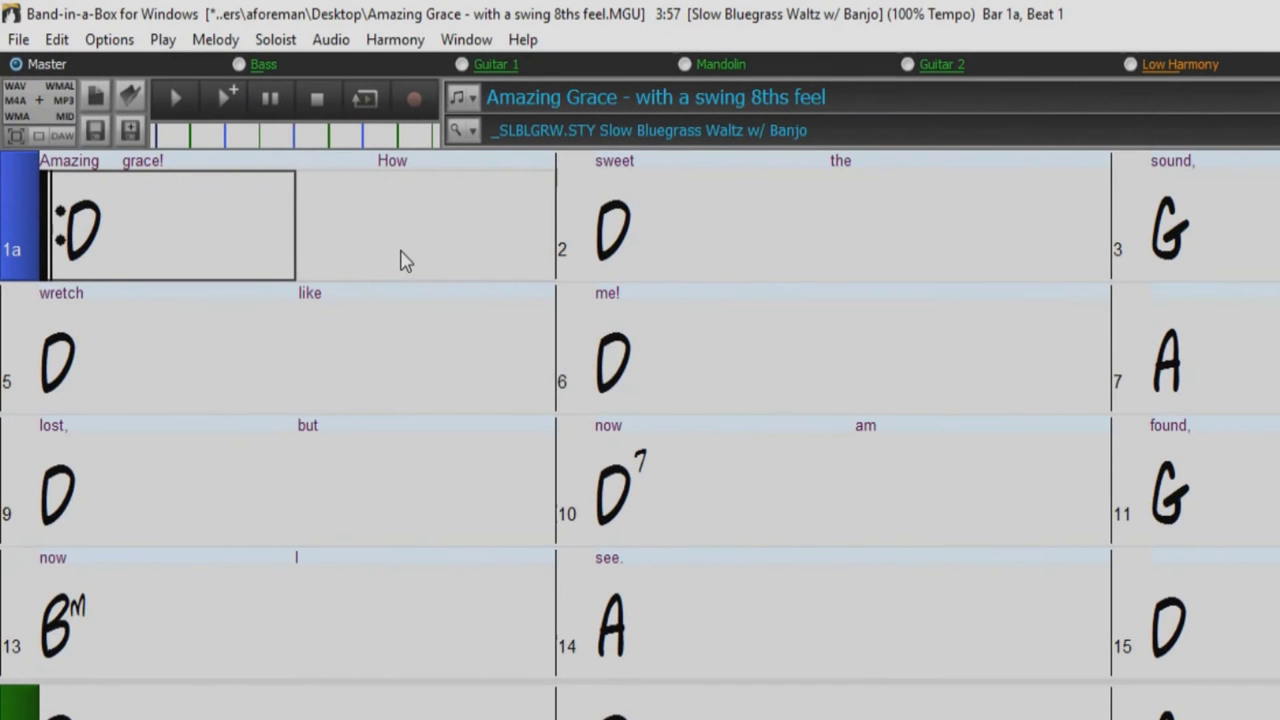
pyautogui.click(196, 163)
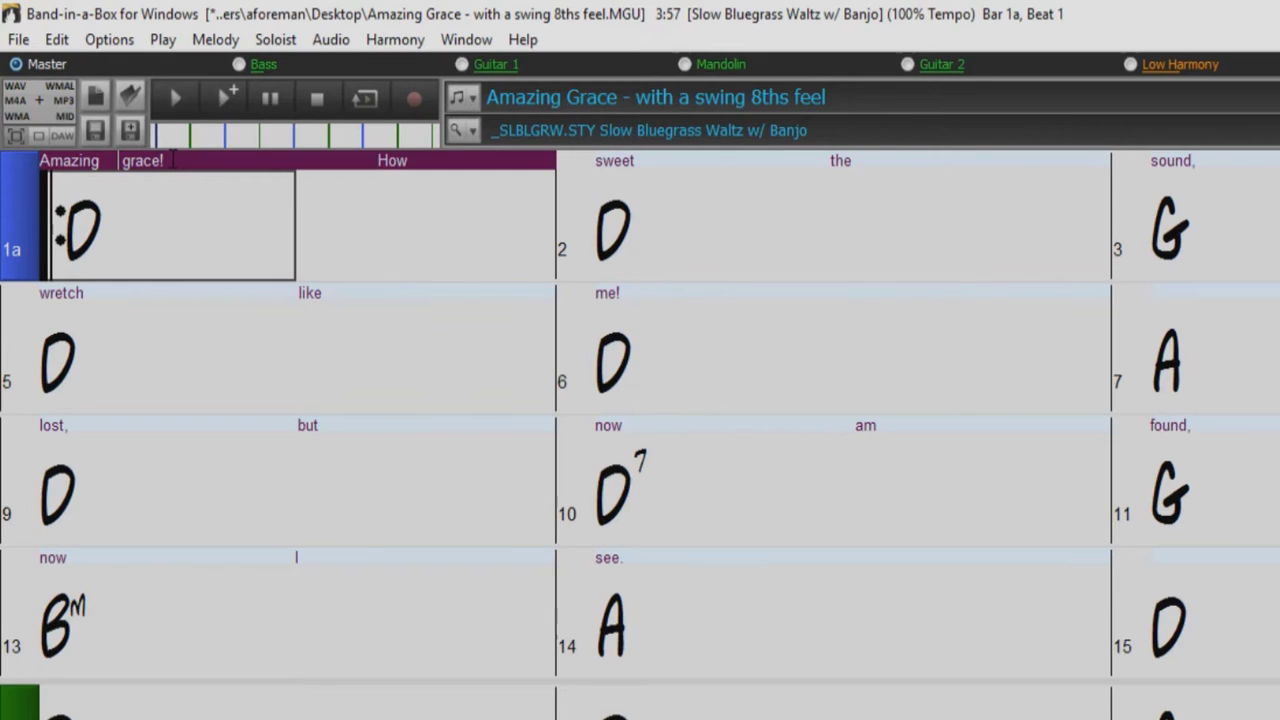
pyautogui.press('Tab')
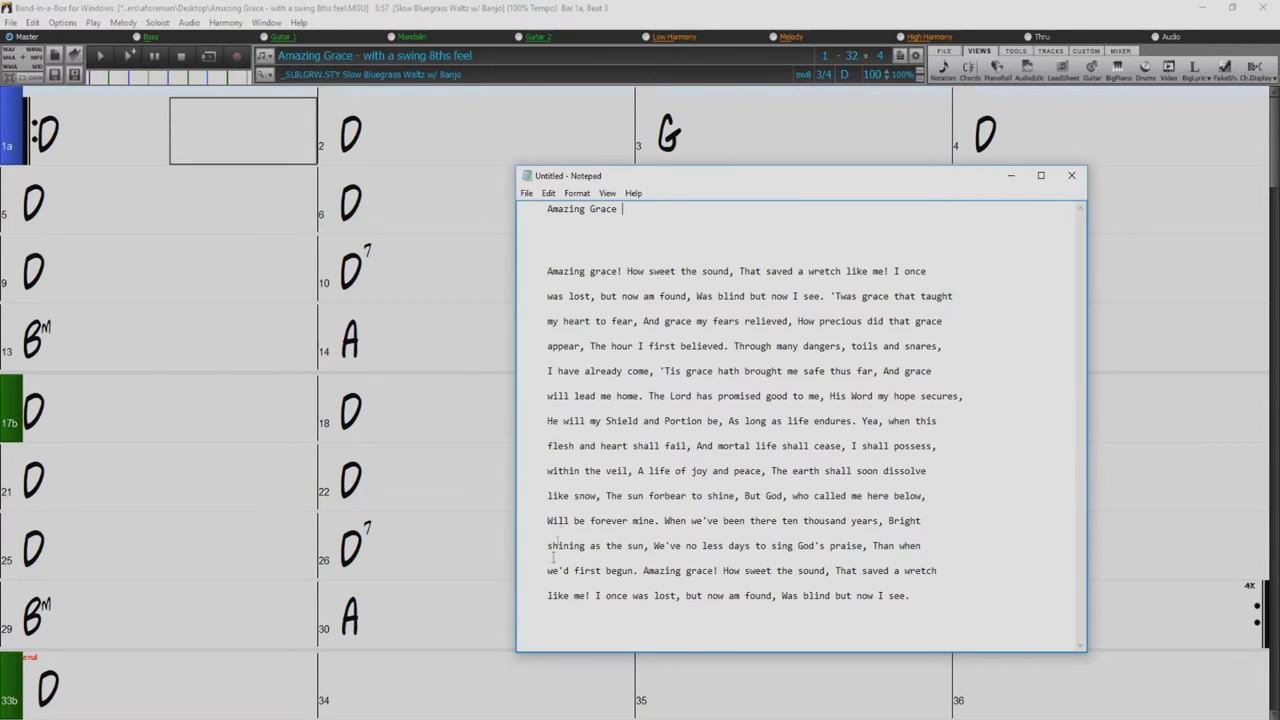
# Select the whole Amazing Grace lyrics paragraph in Notepad and copy it
pyautogui.moveTo(522, 268); pyautogui.dragTo(915, 605)
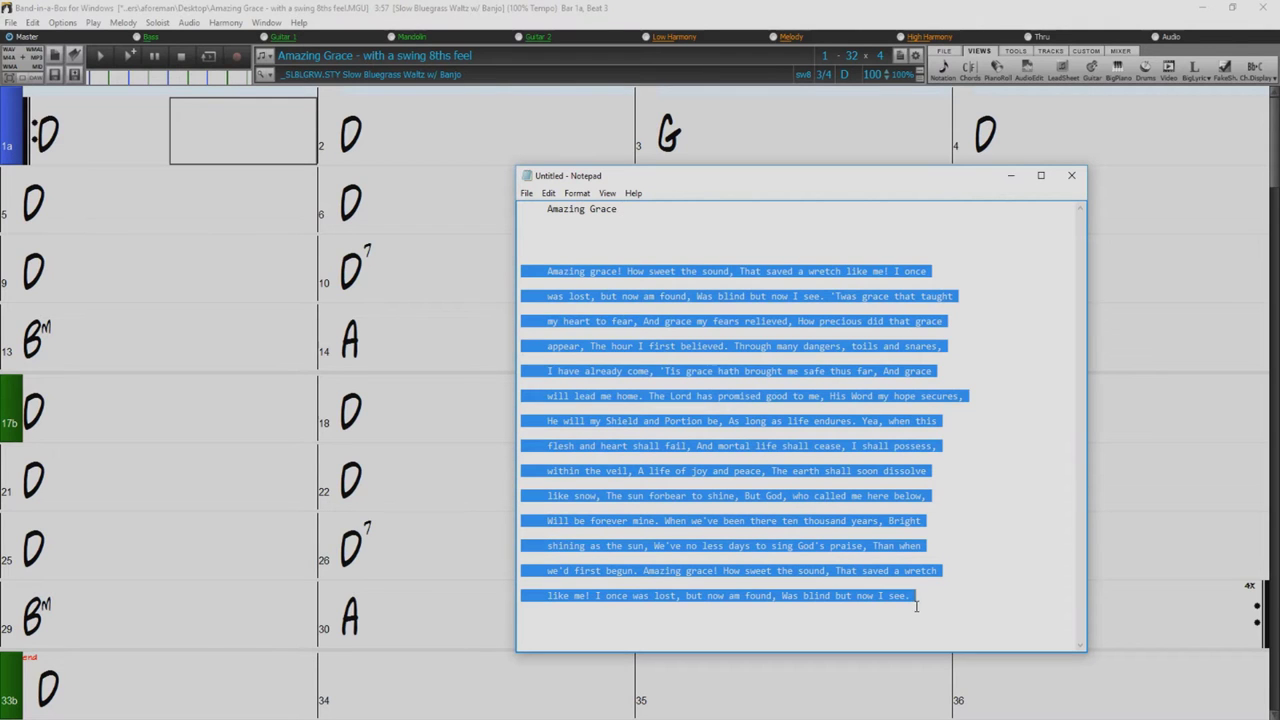
pyautogui.rightClick(672, 276)
pyautogui.click(720, 317)
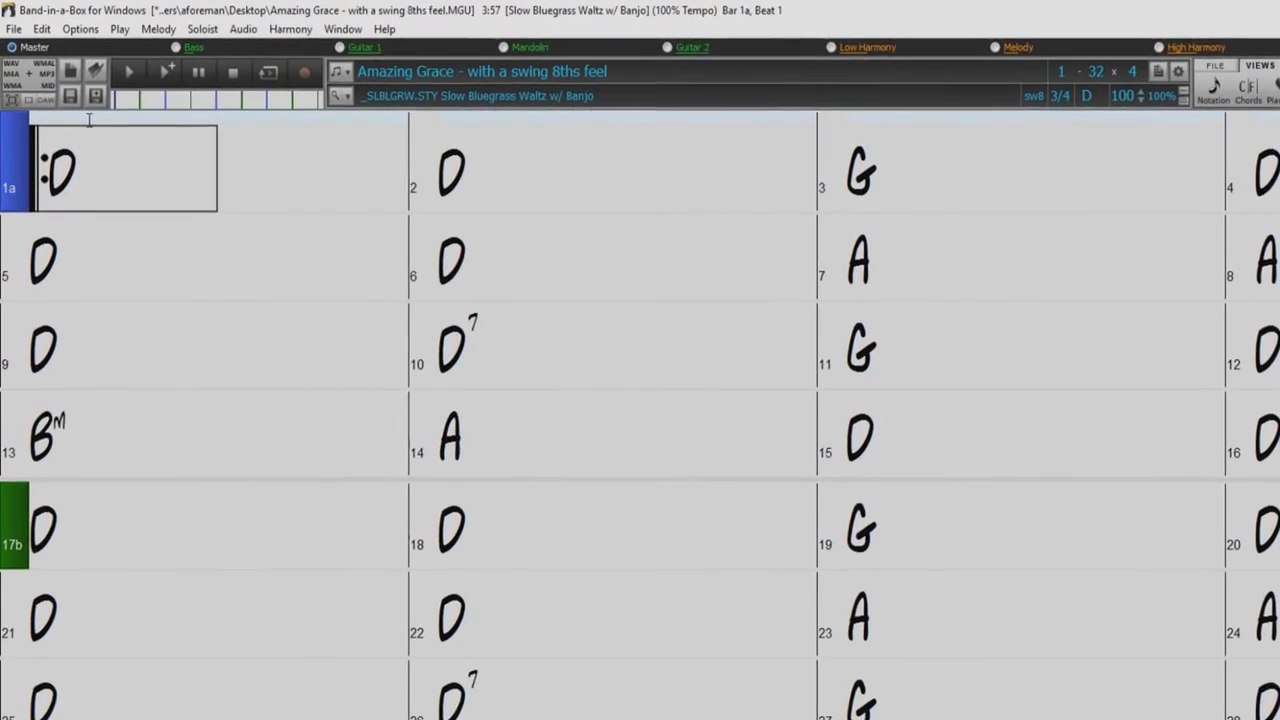
# Paste the lyrics into bar 1, then push the text after 'Amazing' and 'grace!' into following bars
pyautogui.hotkey('ctrl', 'v')
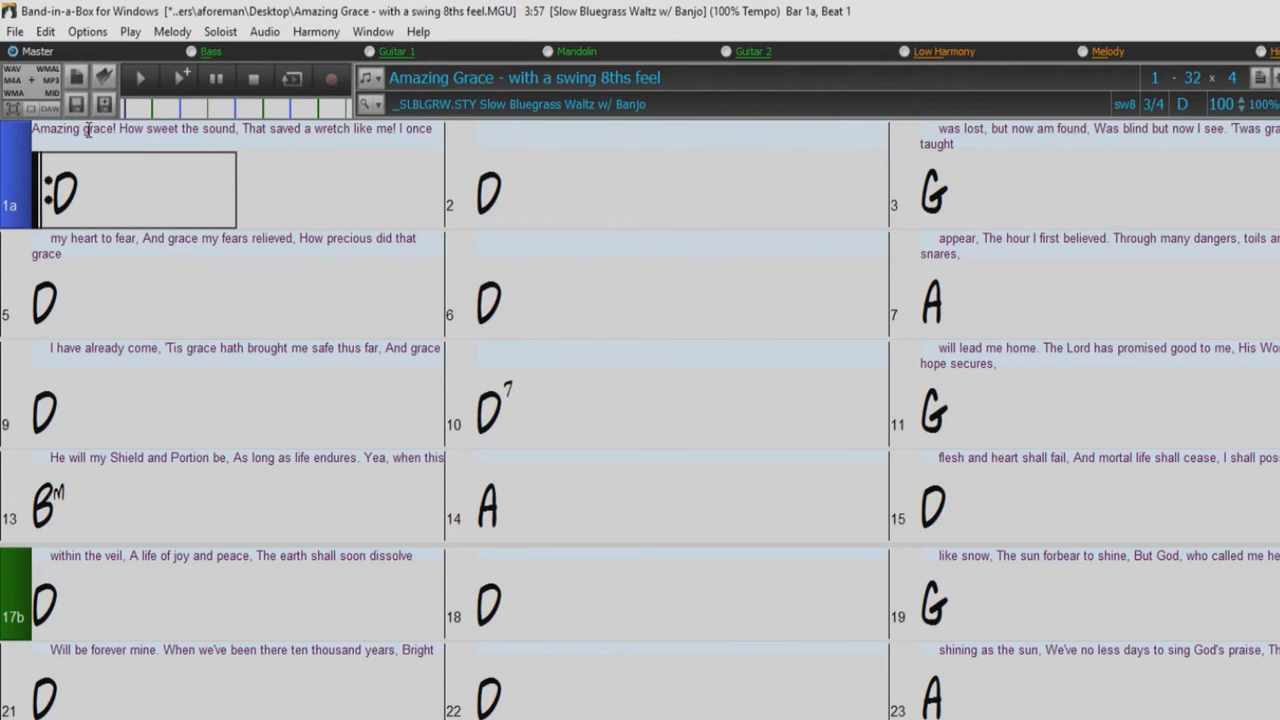
pyautogui.click(84, 130)
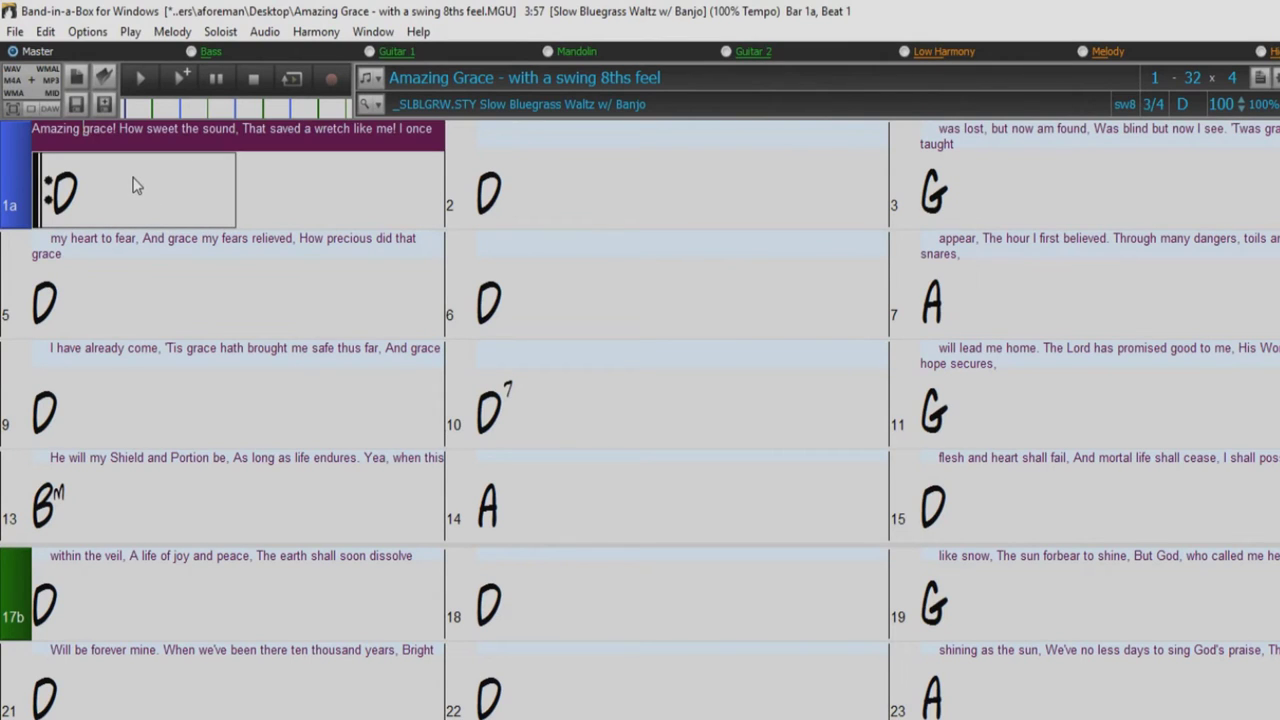
pyautogui.press('Tab')
pyautogui.press('Escape')
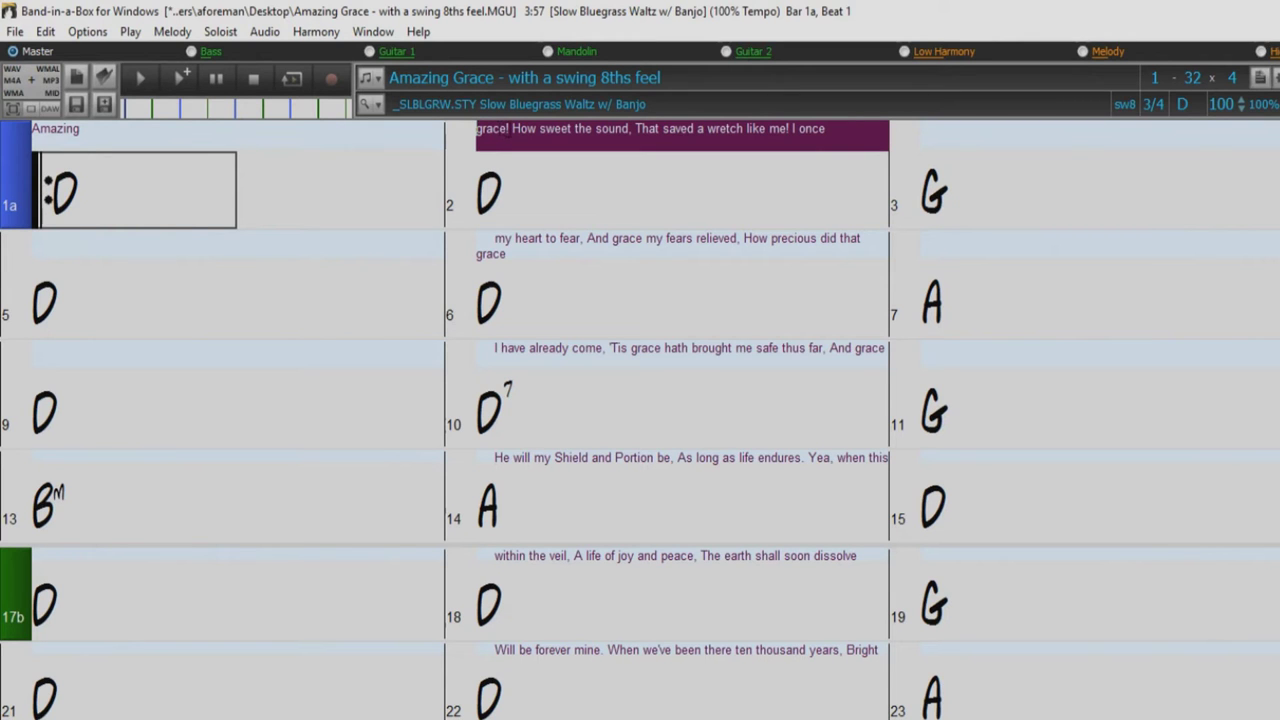
pyautogui.press('Tab')
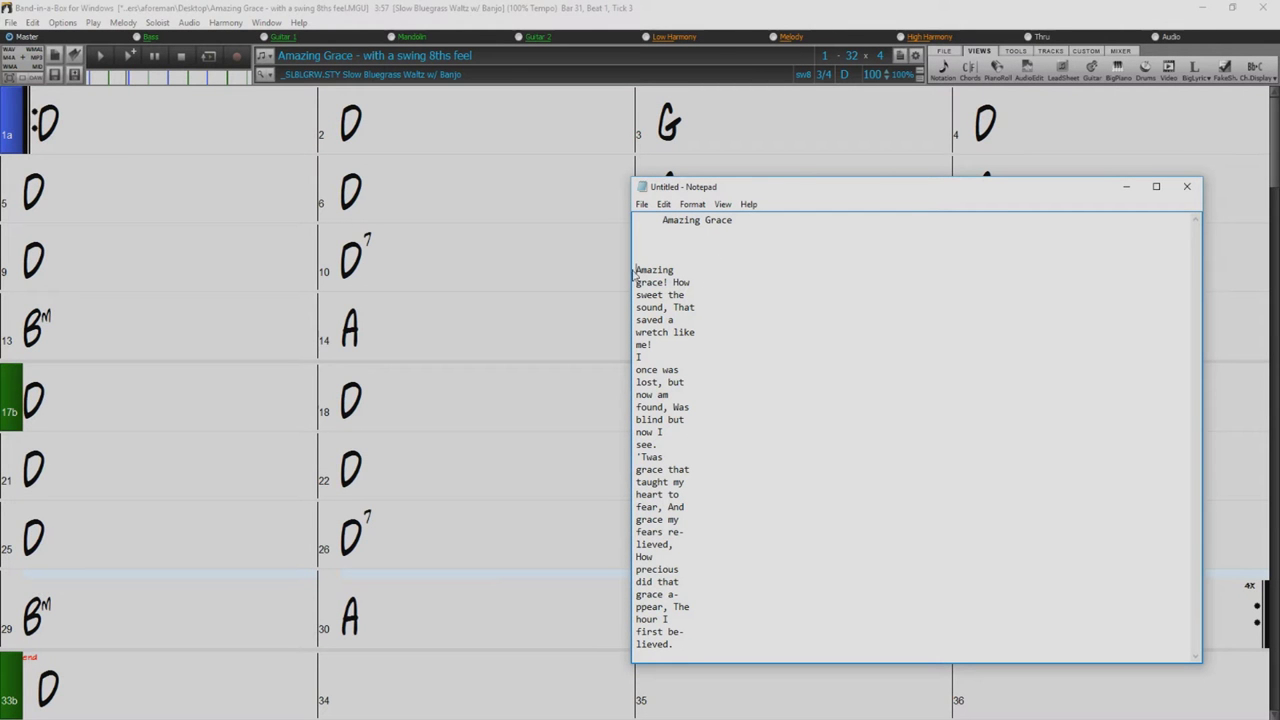
# Copy the Notepad lyrics from 'Amazing' through 'lieved.' and return to the Band-in-a-Box chord sheet
pyautogui.moveTo(637, 270); pyautogui.dragTo(680, 646)
pyautogui.rightClick(643, 541)
pyautogui.click(700, 386)
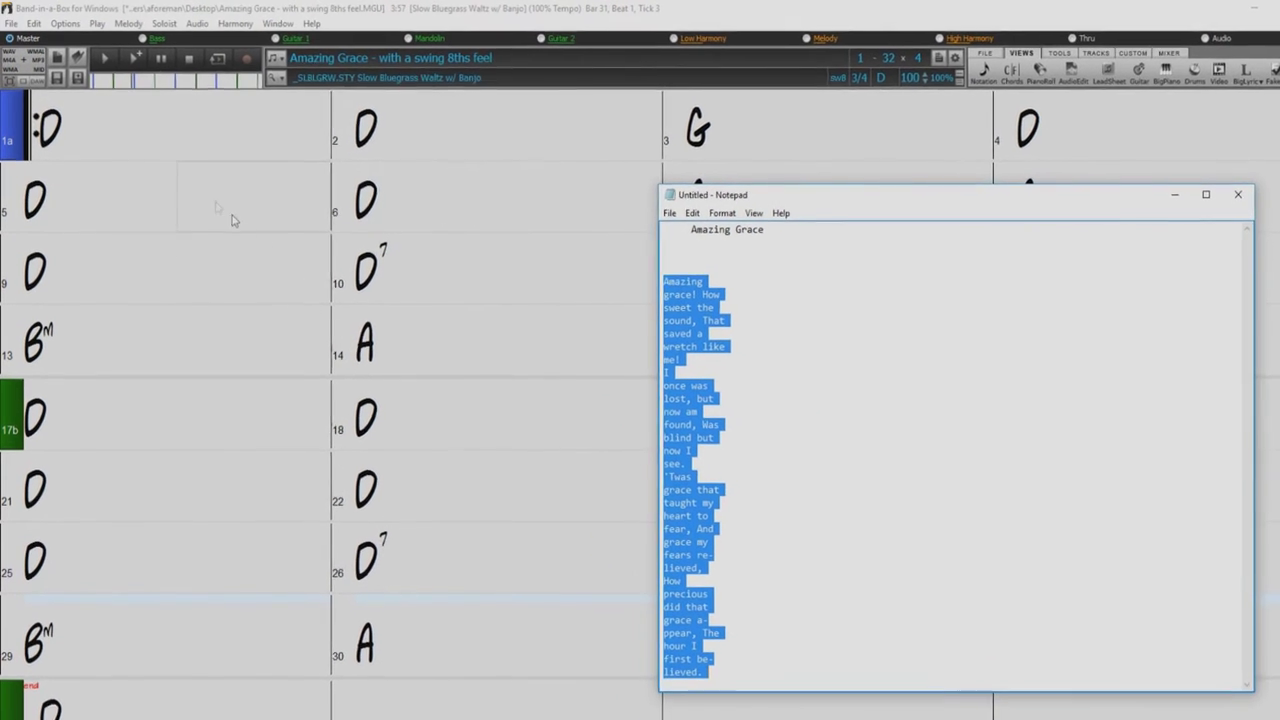
pyautogui.click(133, 139)
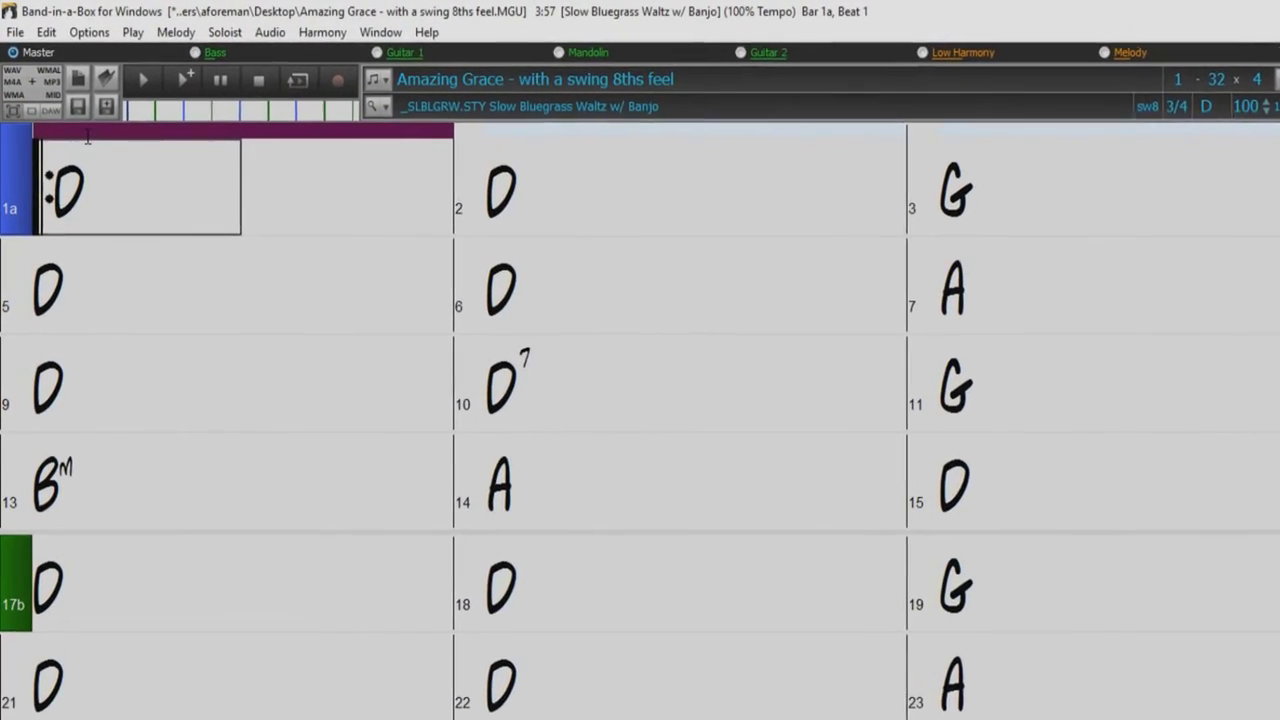
# Paste the short-line lyrics across bars 1–31 and play the song from bar 1
pyautogui.hotkey('ctrl', 'v')
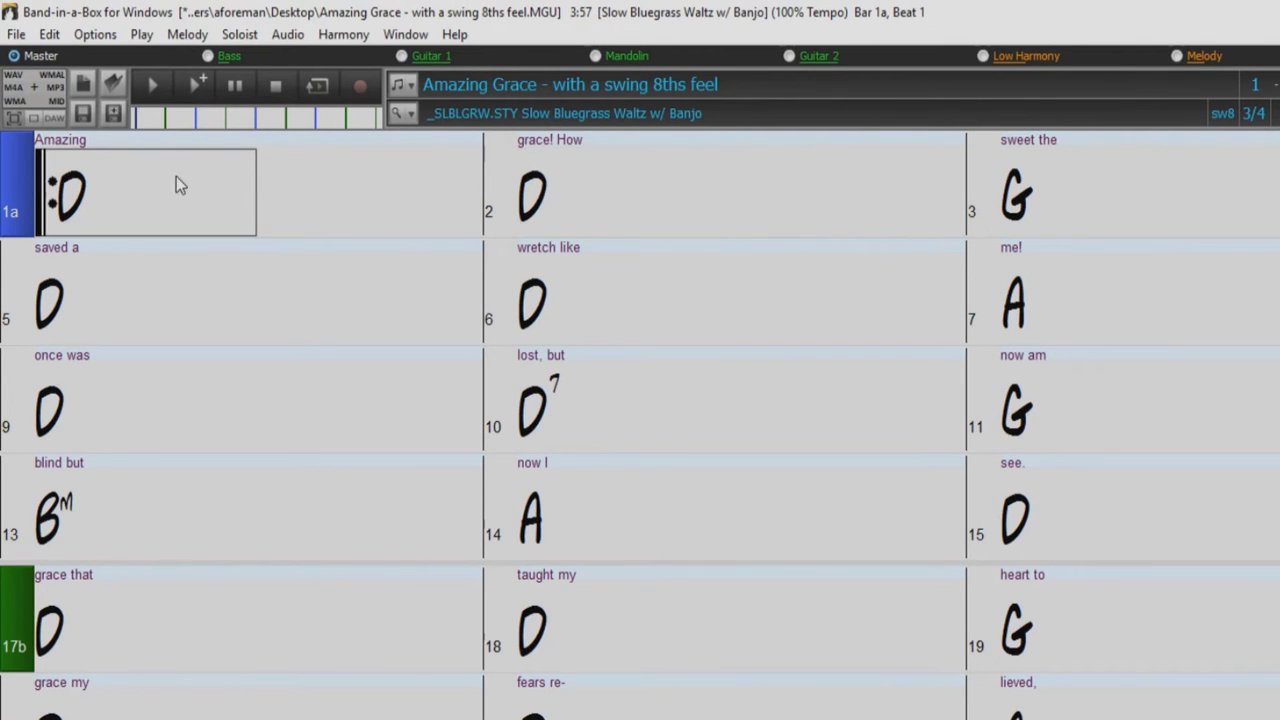
pyautogui.click(152, 87)
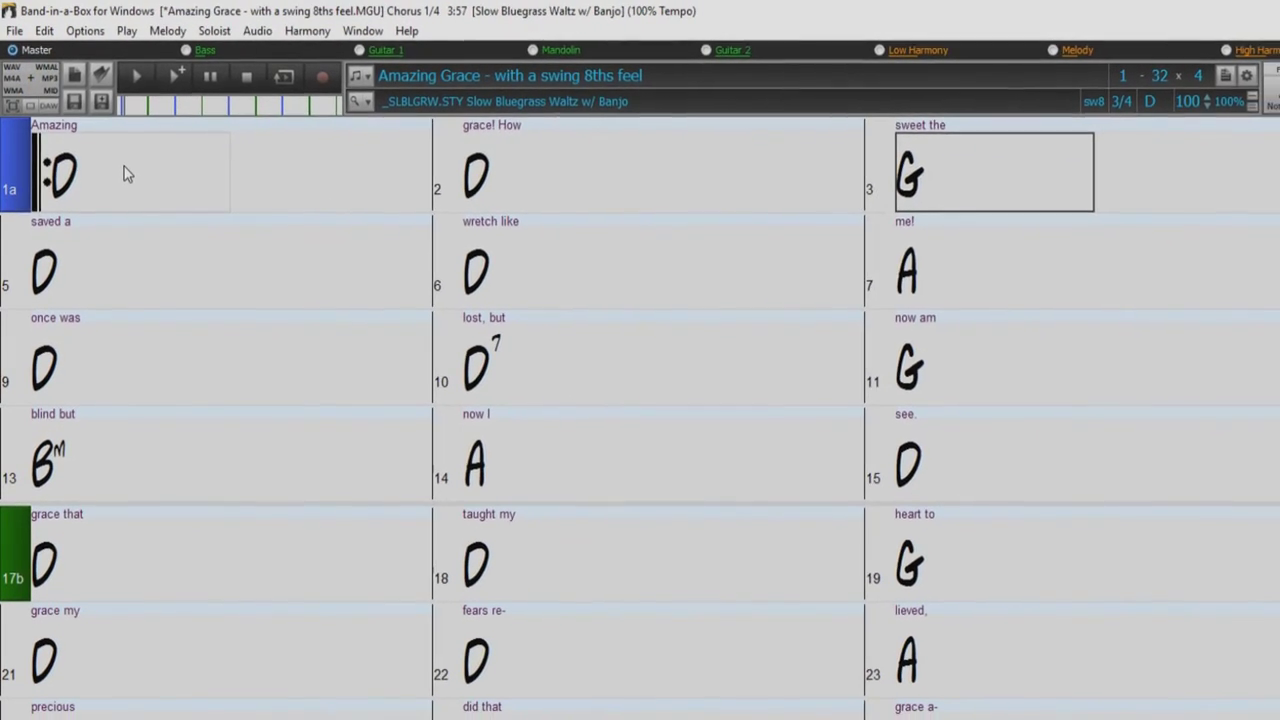
pyautogui.click(124, 170)
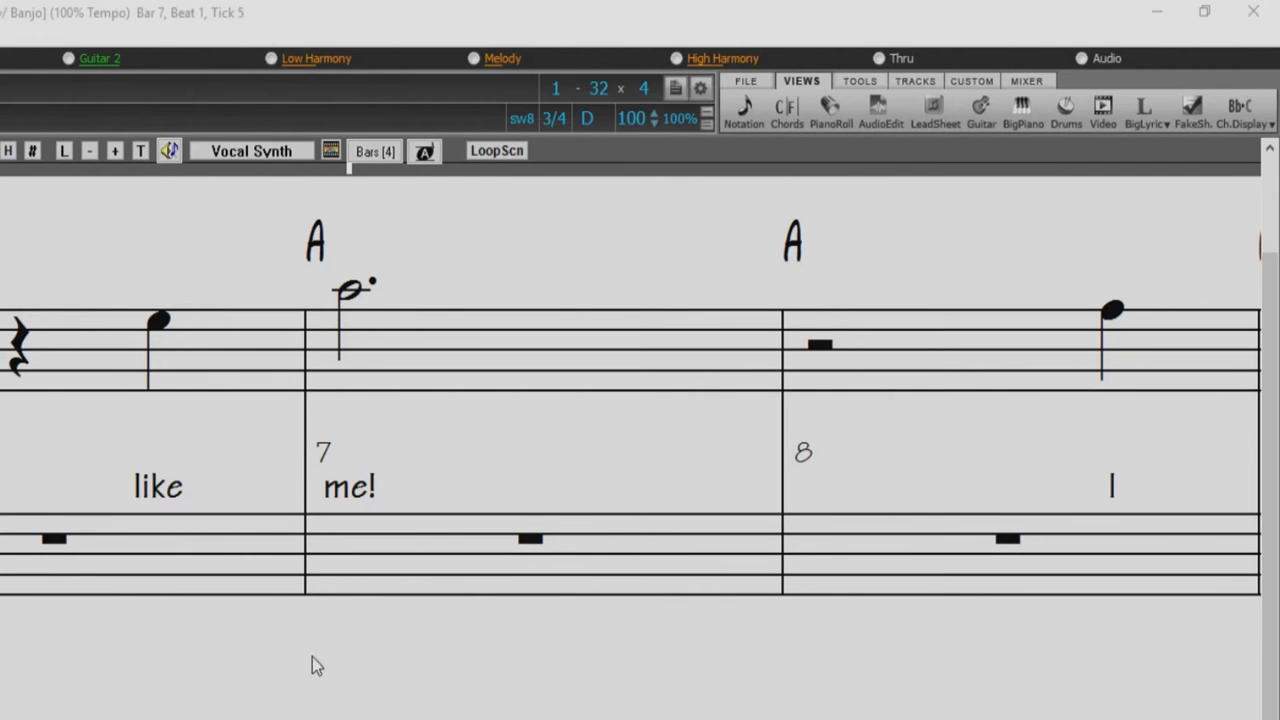
# Turn on the Bar Lyrics layer from Ch.Display > Layers so lyrics sit above the notation
pyautogui.click(1240, 110)
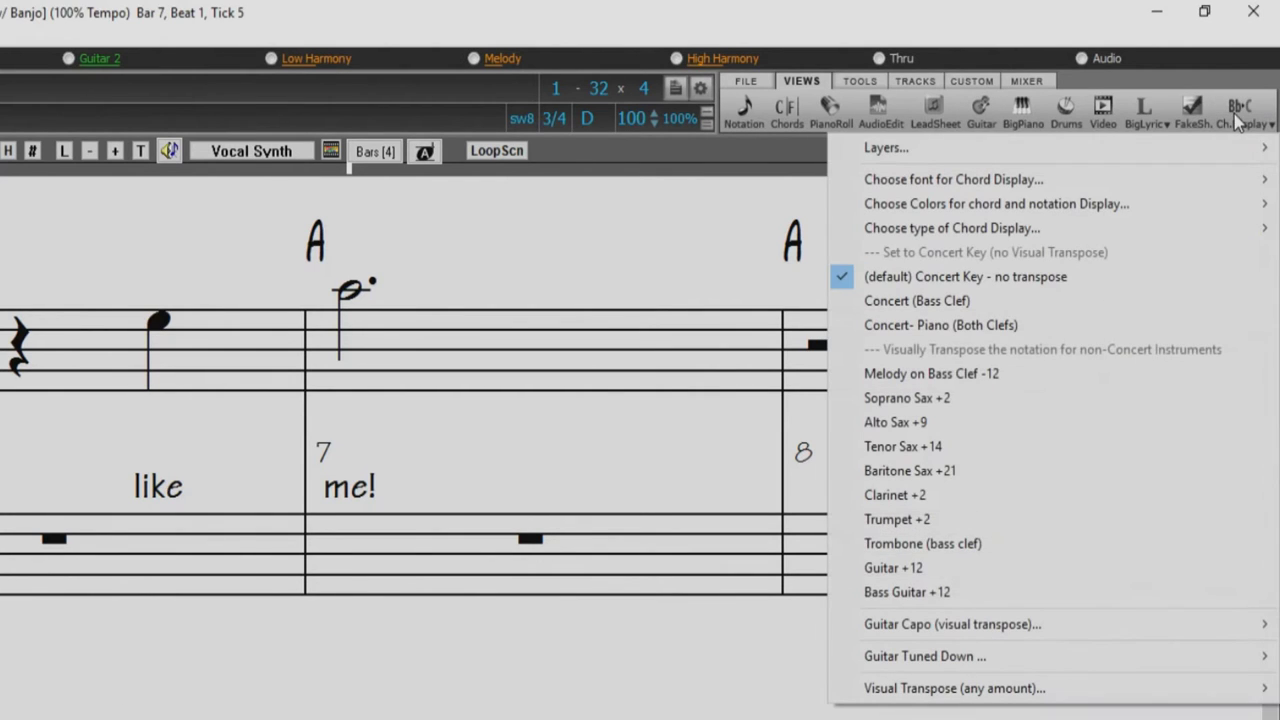
pyautogui.moveTo(1183, 140)
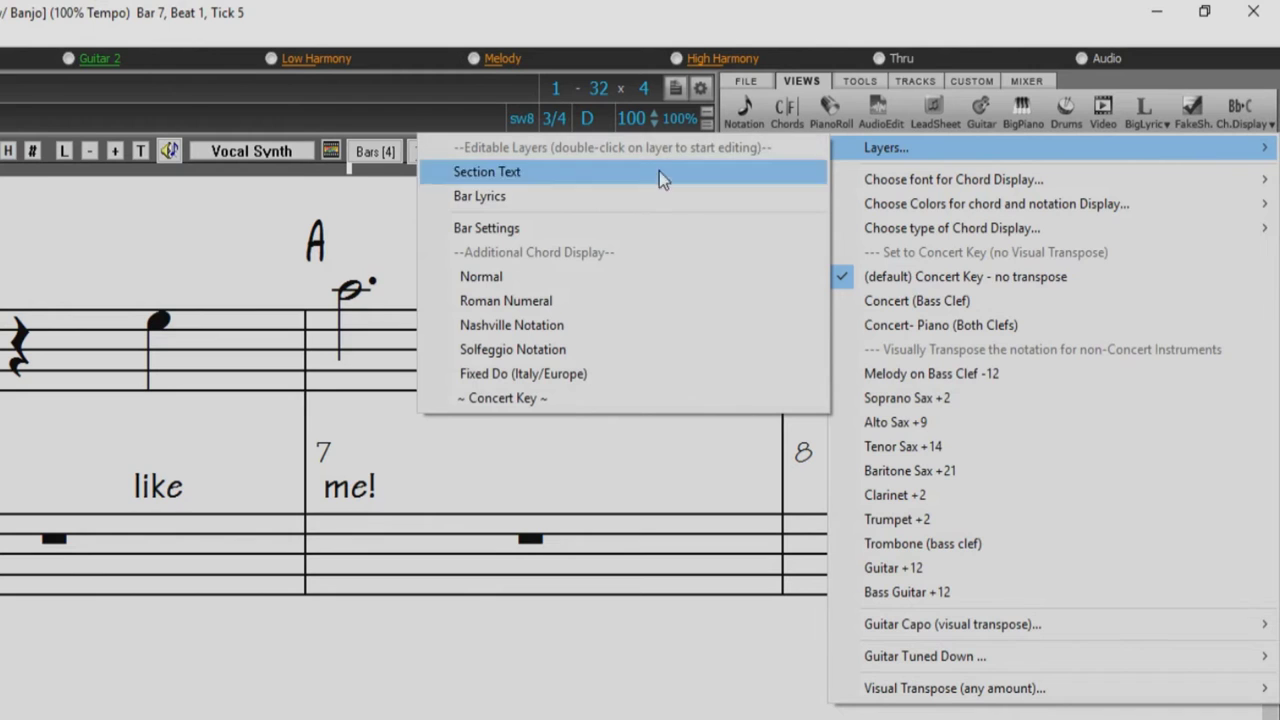
pyautogui.click(614, 197)
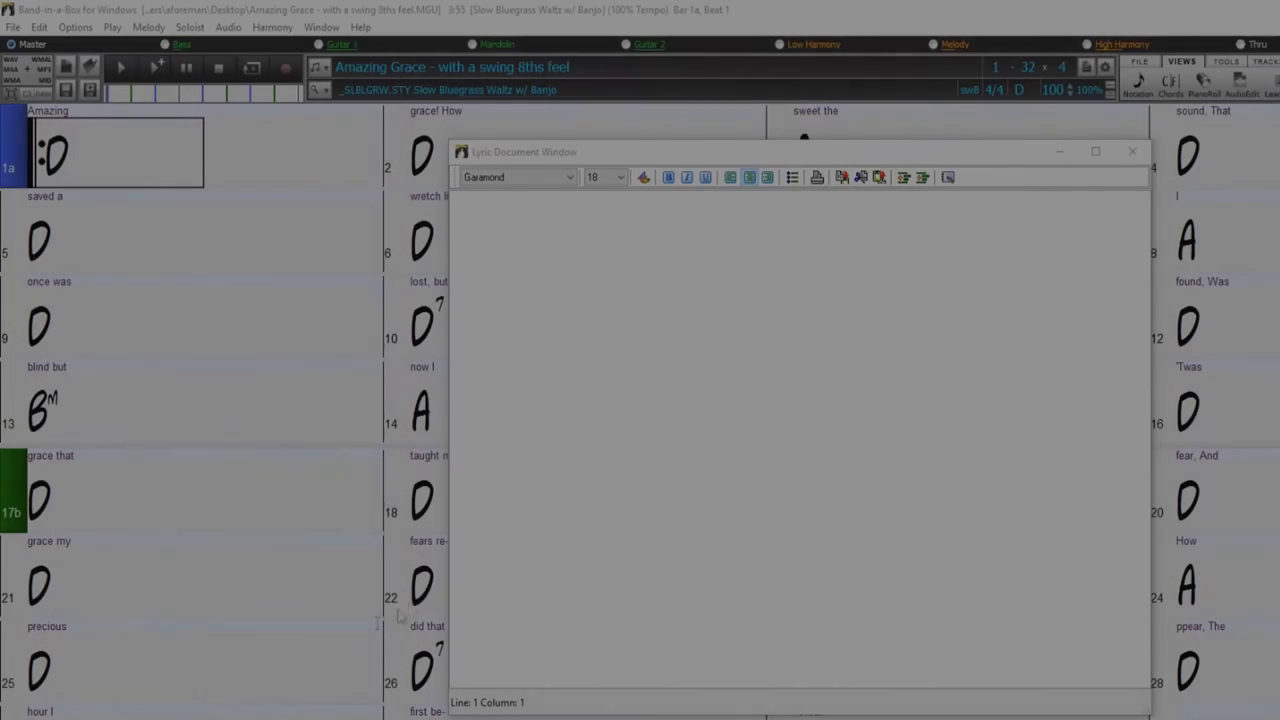
# Select the existing Amazing Grace text in the Lyric Document window for deletion
pyautogui.moveTo(398, 617); pyautogui.dragTo(383, 535)
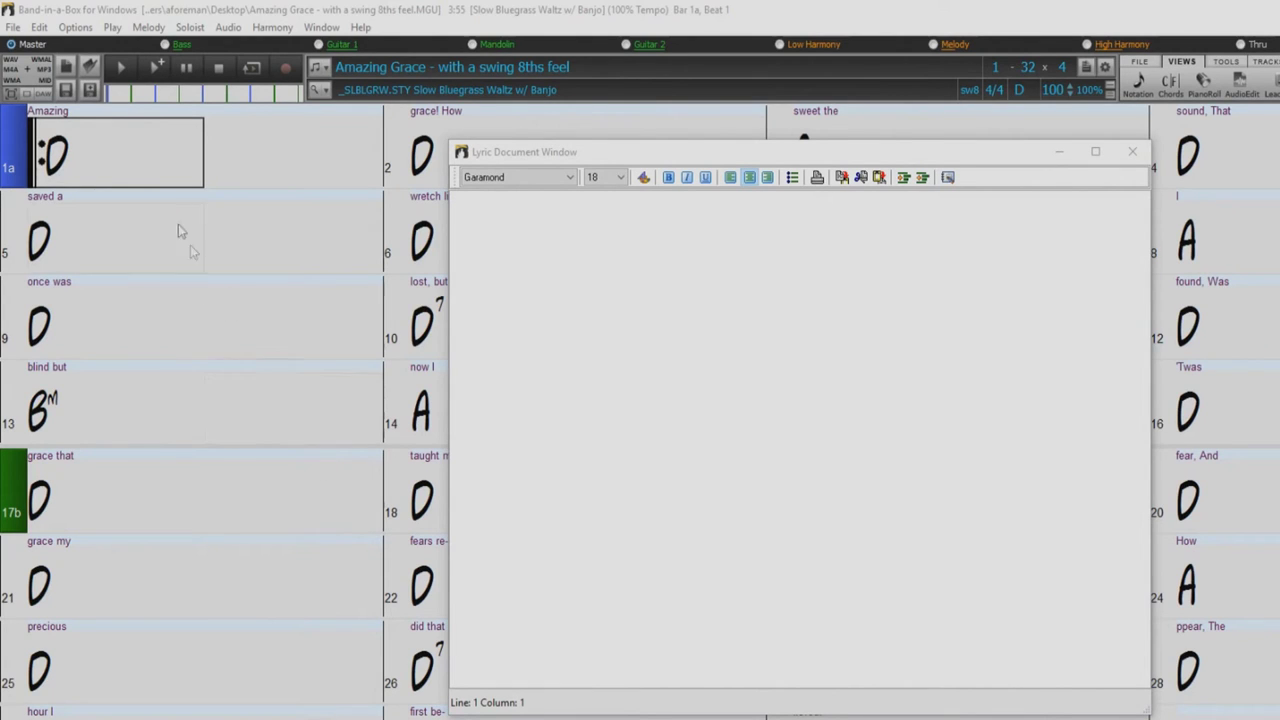
# Copy the song's lyrics to the text clipboard via Edit > Lyrics > Copy Lyrics to Clipboard
pyautogui.click(39, 28)
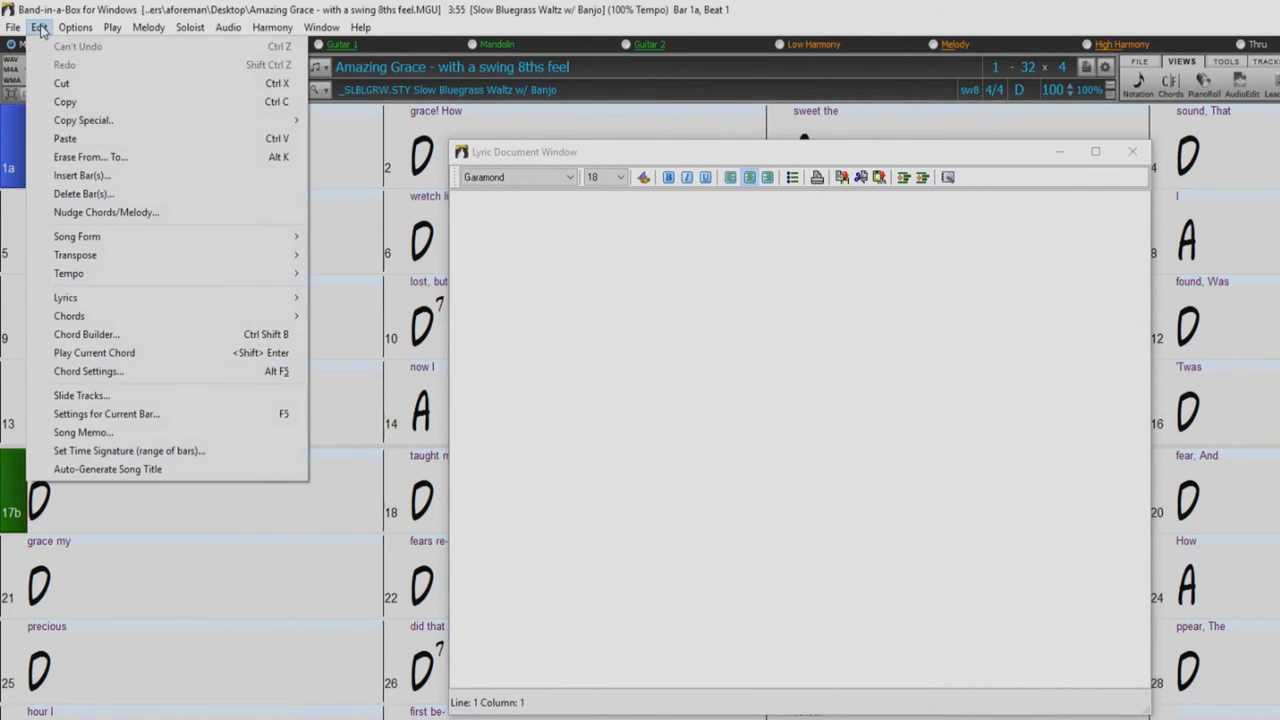
pyautogui.moveTo(193, 302)
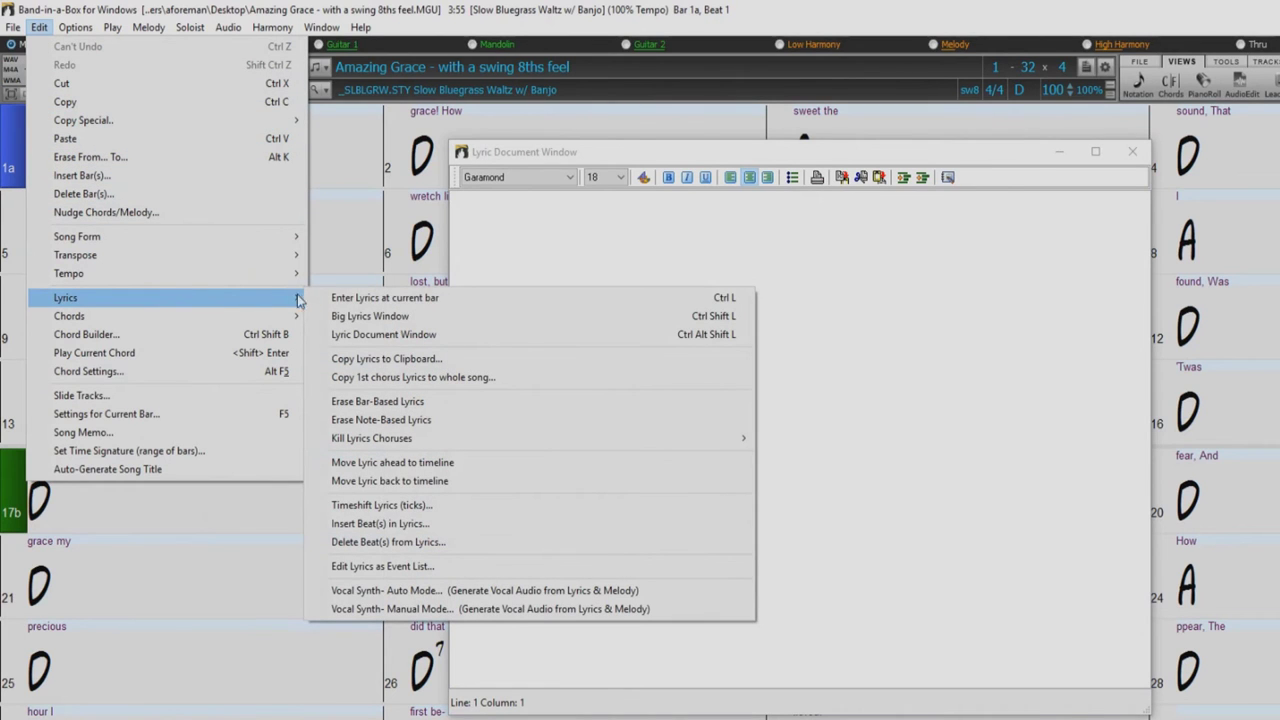
pyautogui.click(410, 358)
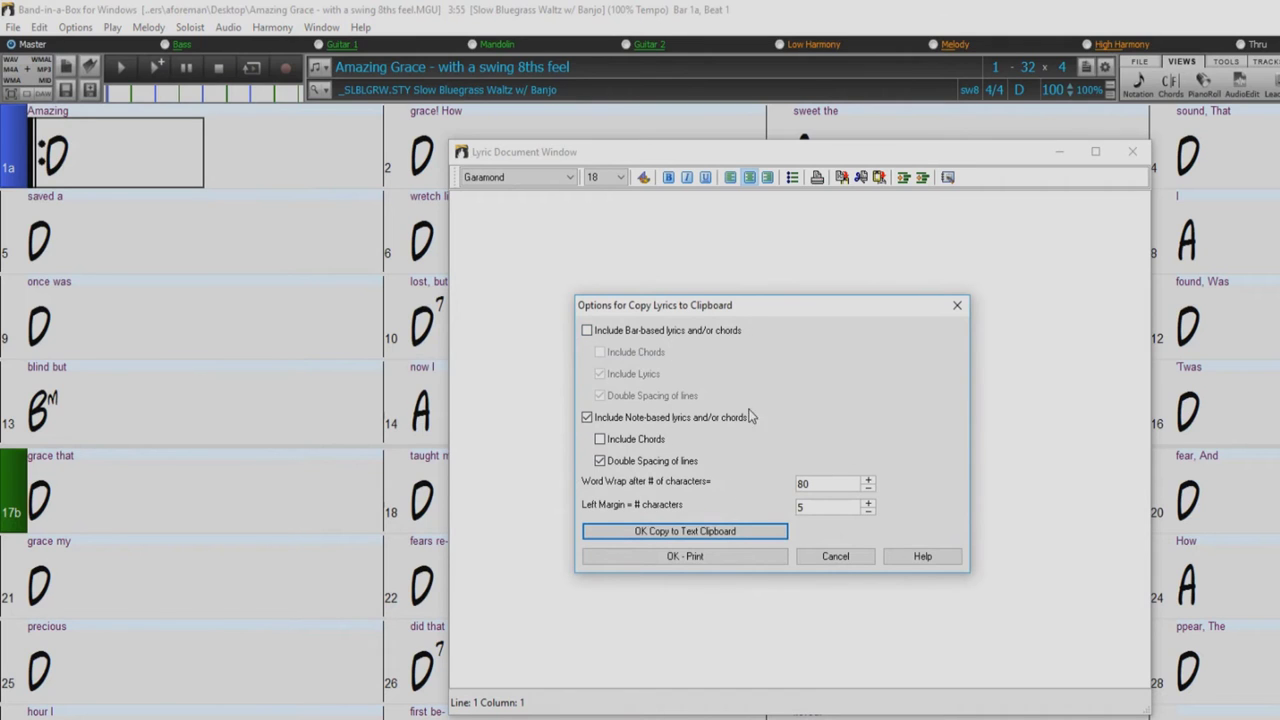
pyautogui.click(633, 535)
# Paste the copied lyrics into the Lyric Document window with Ctrl+V
pyautogui.click(784, 245)
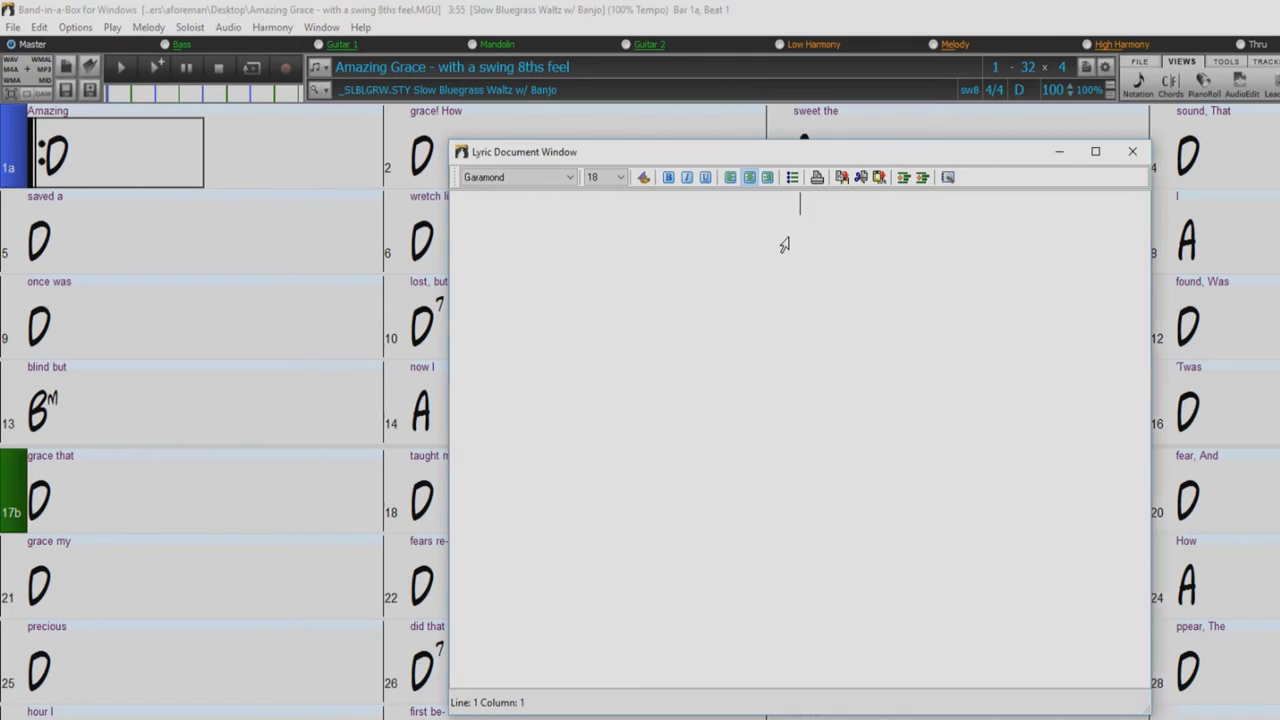
pyautogui.hotkey('ctrl', 'v')
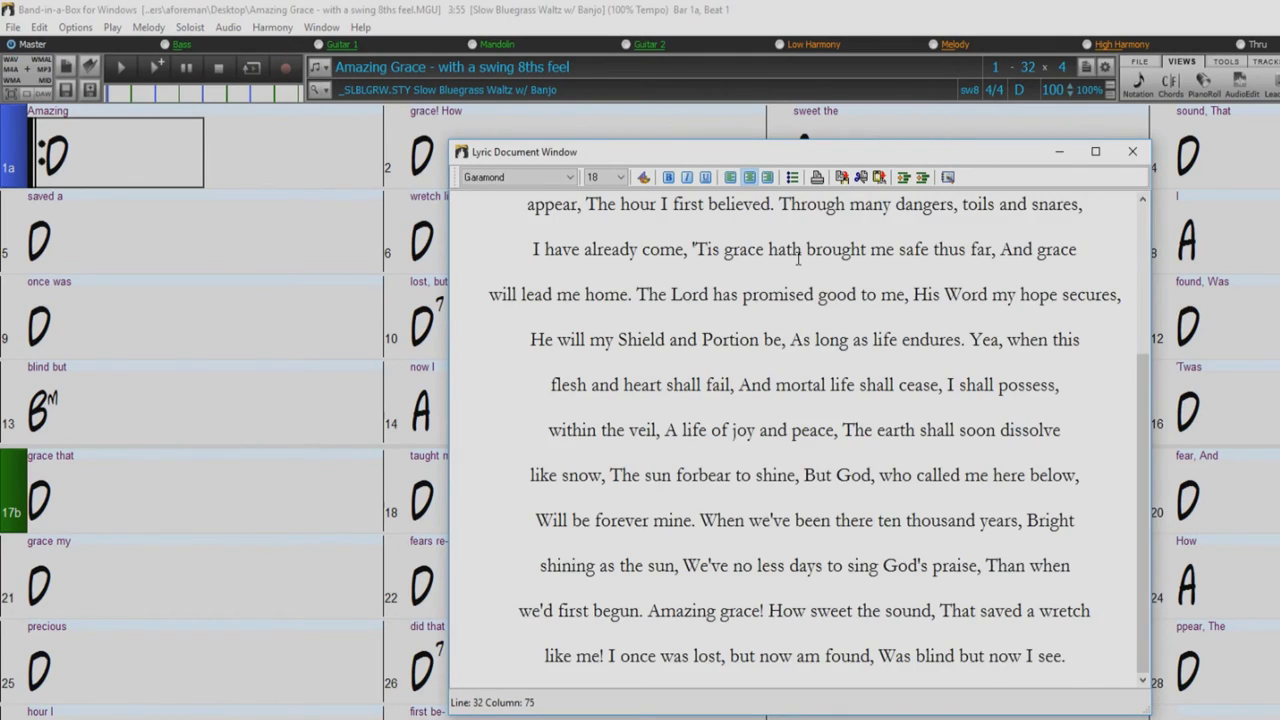
pyautogui.scroll(3, 798, 258)
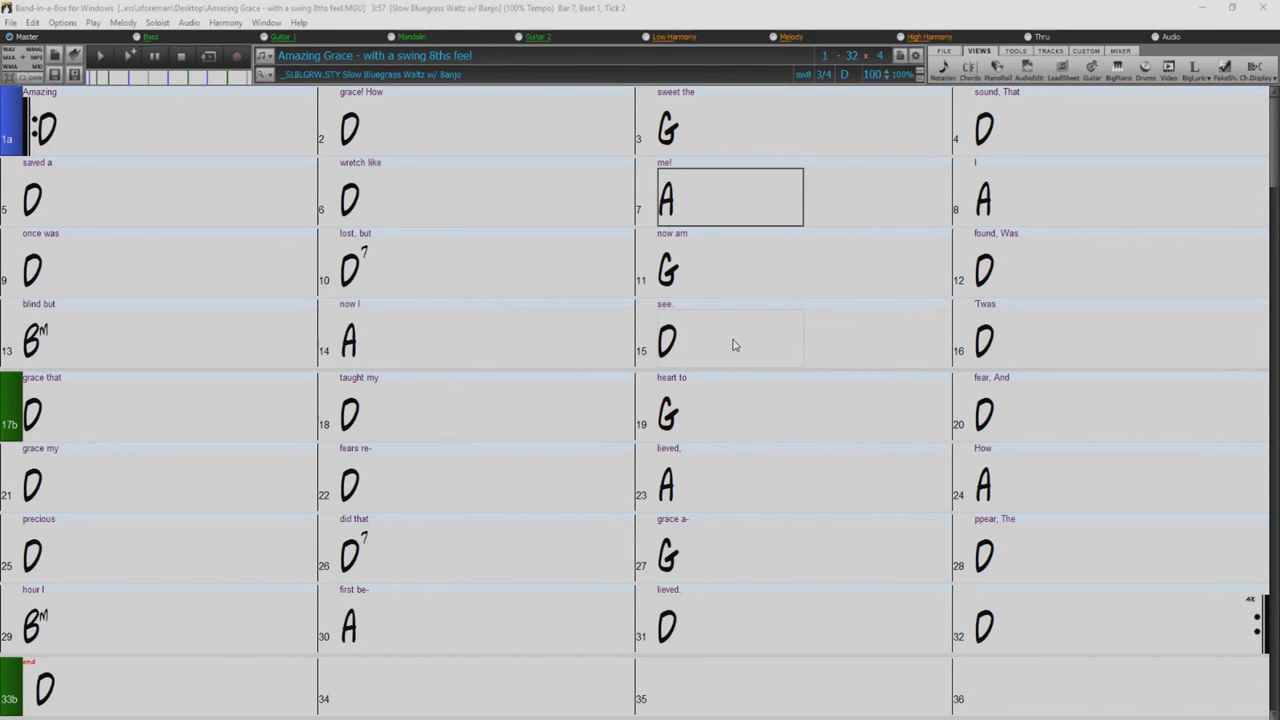
# Open the Big Lyrics Window from the Views toolbar and play Amazing Grace to follow it
pyautogui.click(266, 24)
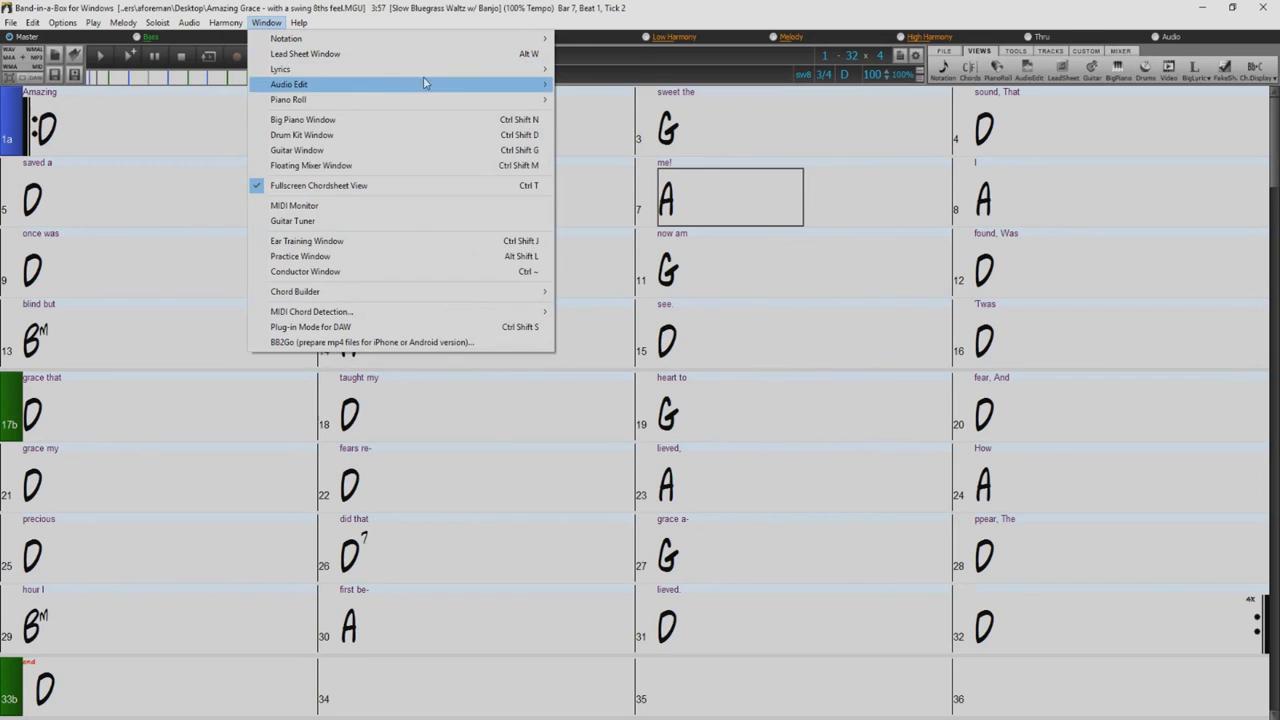
pyautogui.moveTo(522, 77)
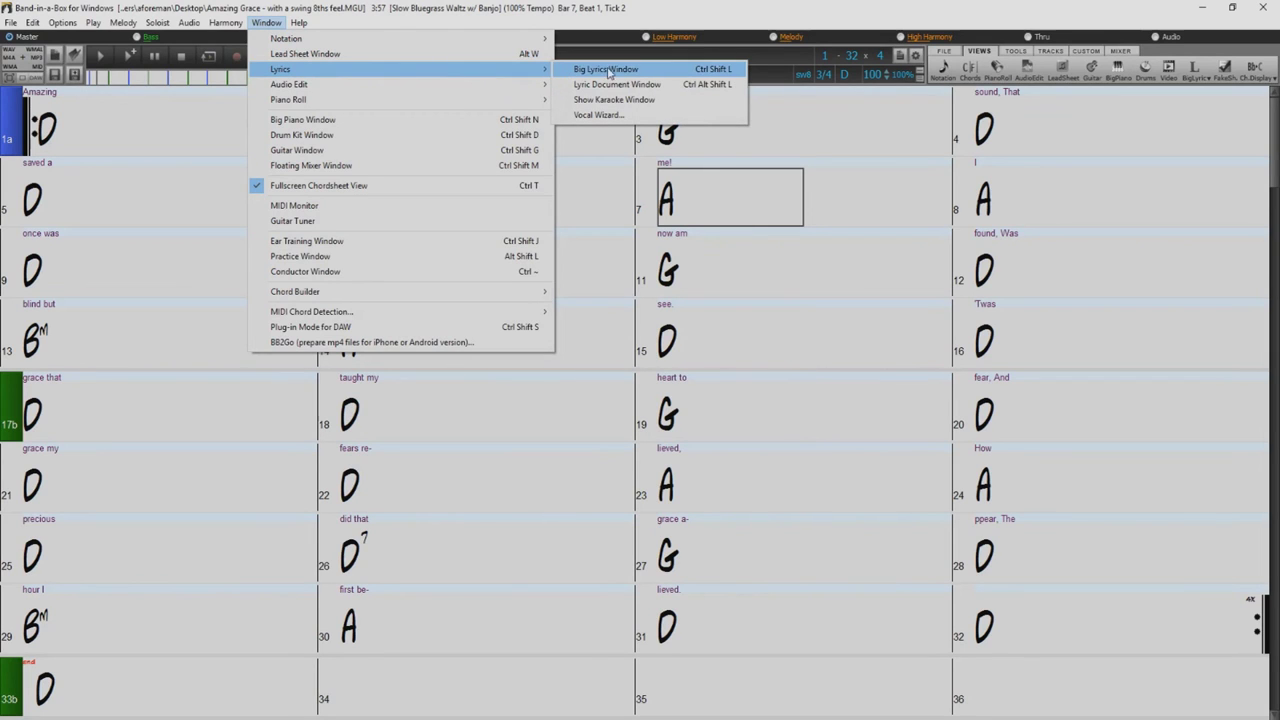
pyautogui.click(1088, 122)
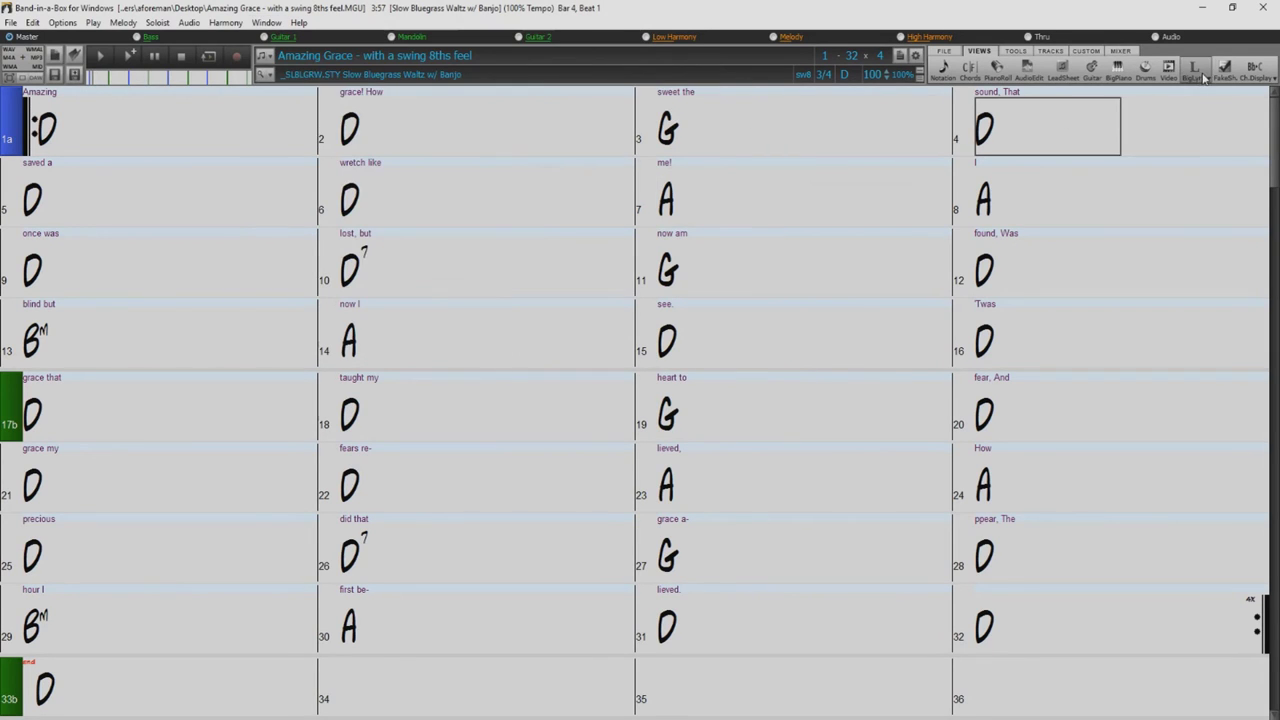
pyautogui.click(1204, 78)
pyautogui.click(1200, 91)
pyautogui.click(100, 55)
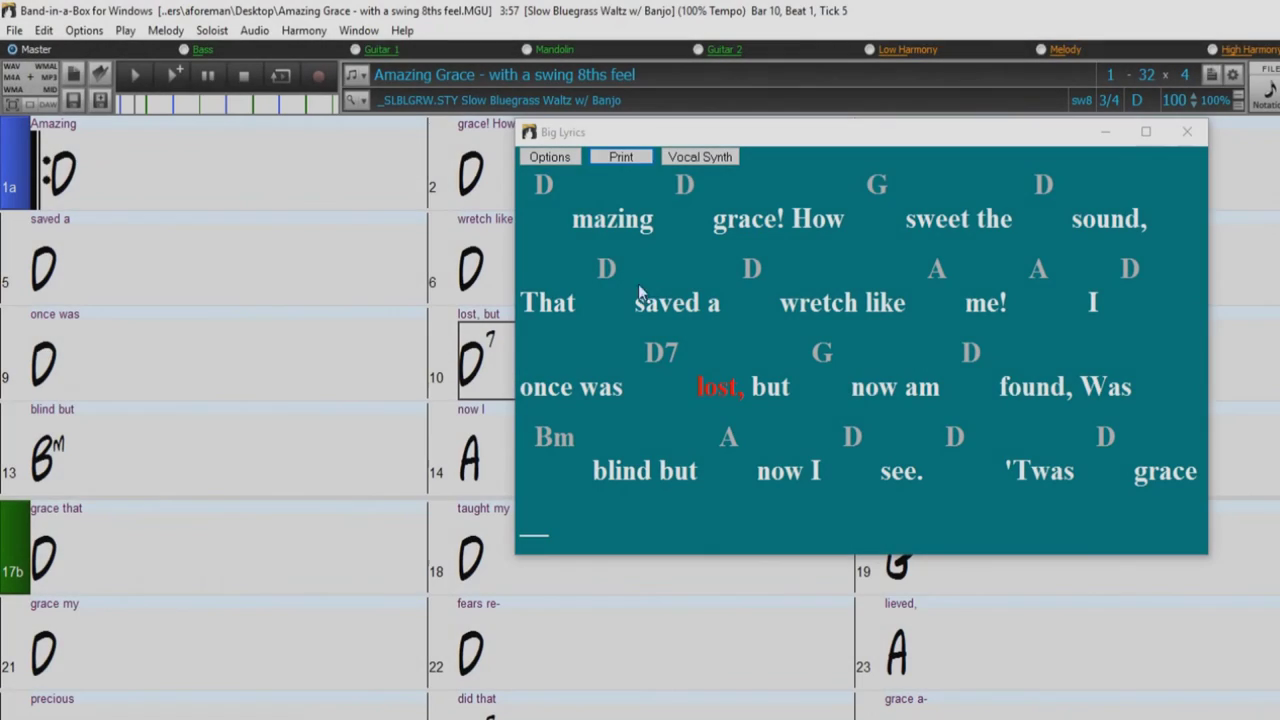
pyautogui.click(550, 157)
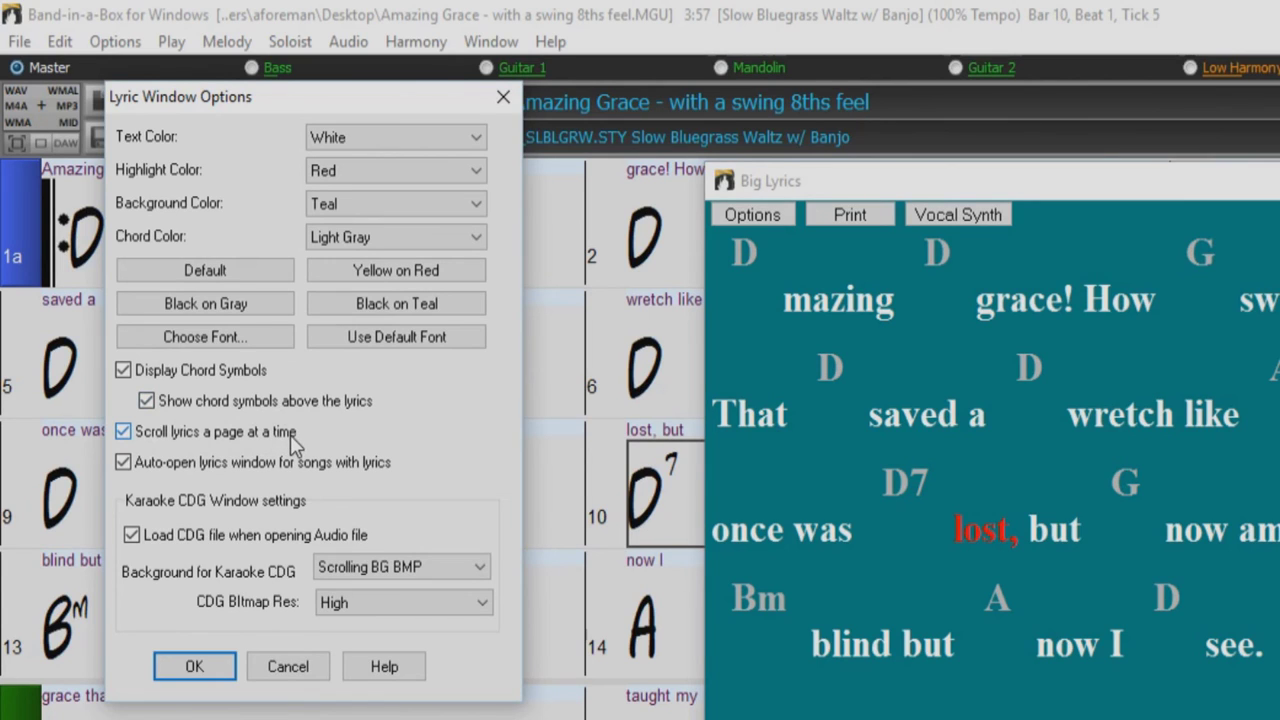
# Keep the Lyric Window Options as they are: white text, red highlight, teal background, page scrolling
pyautogui.moveTo(291, 438)
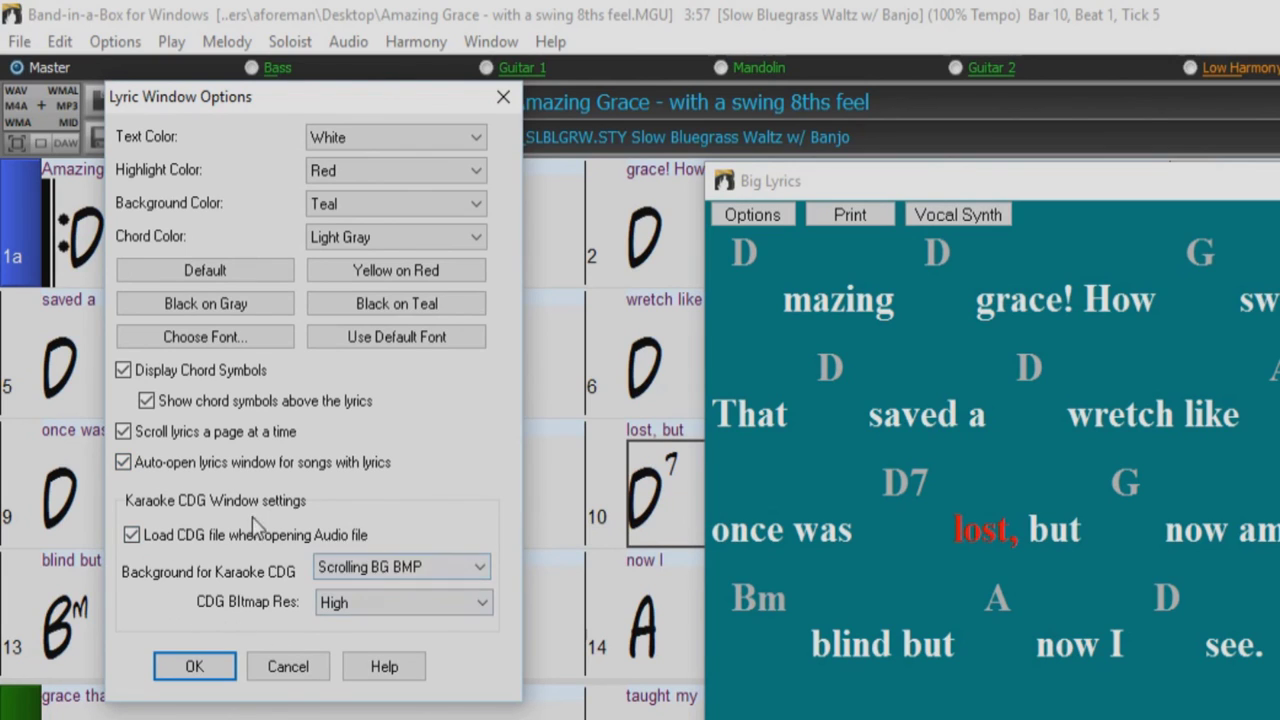
pyautogui.click(194, 666)
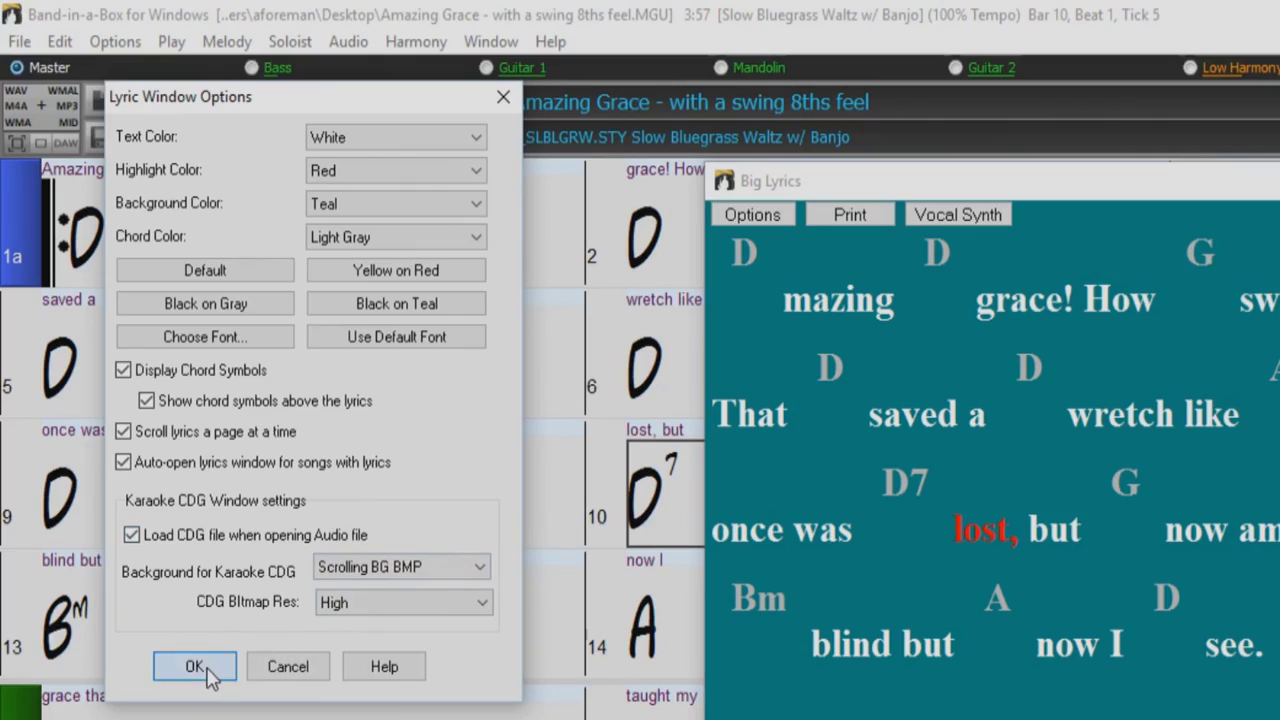